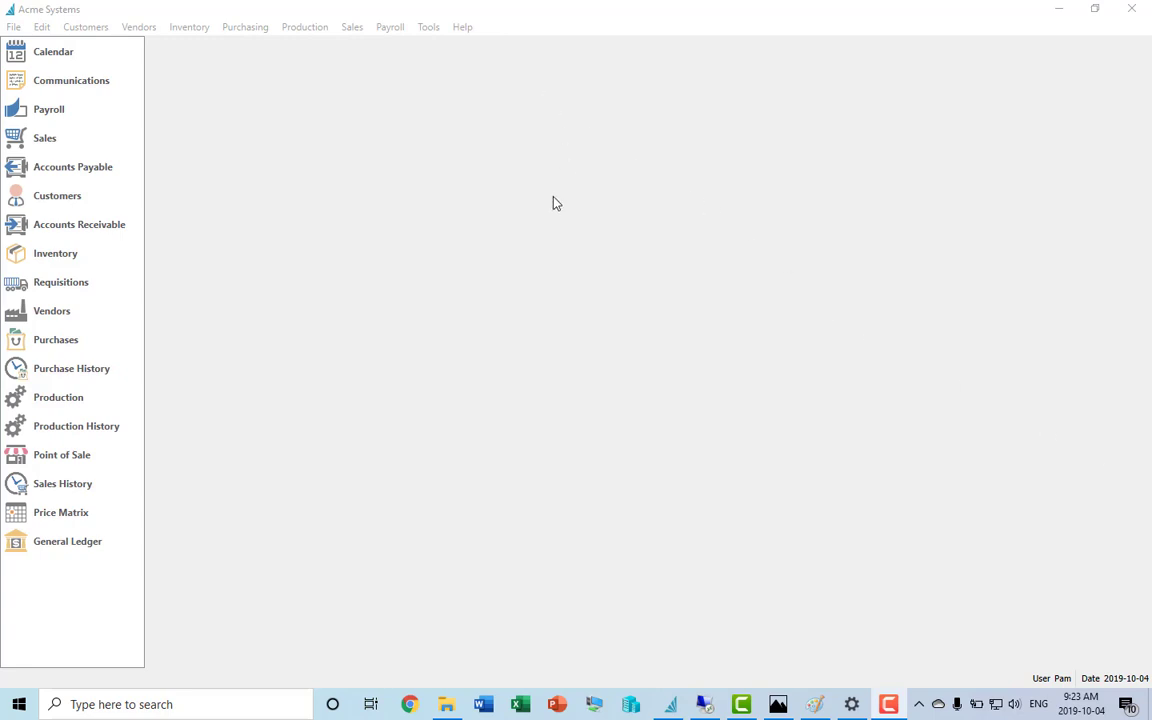
Launch Server Administration for Acme Systems from the Tools menu.
{"action": "left_click", "coordinate": [429, 28]}
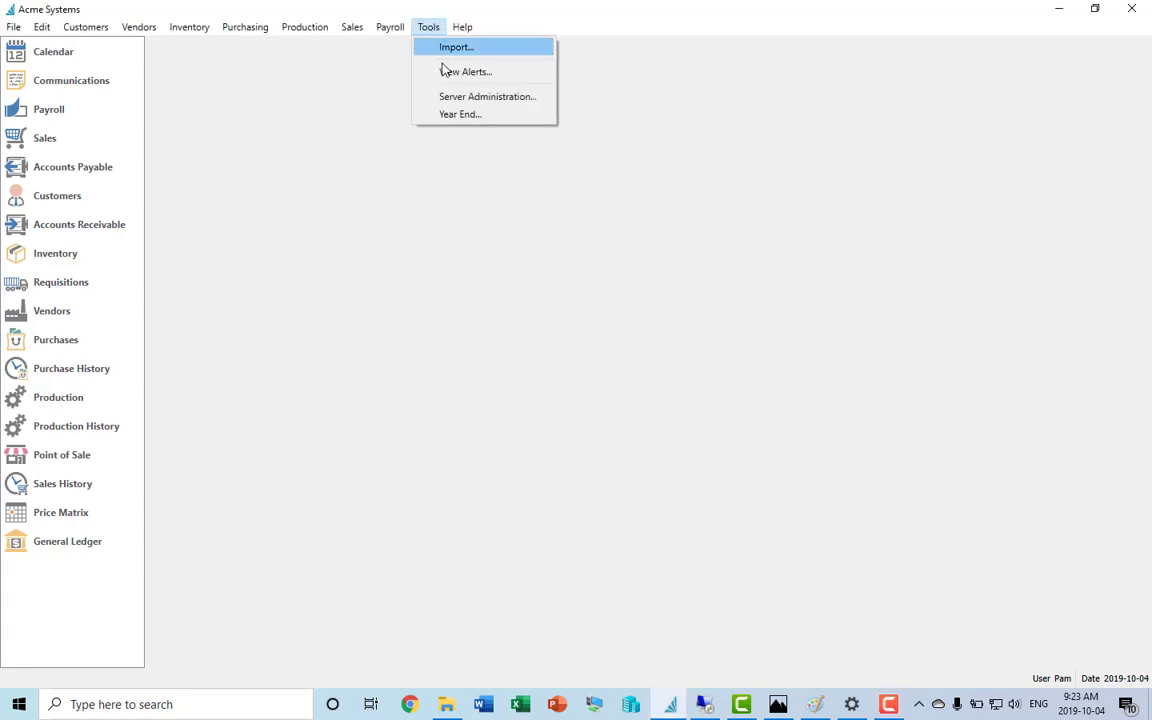
{"action": "left_click", "coordinate": [455, 97]}
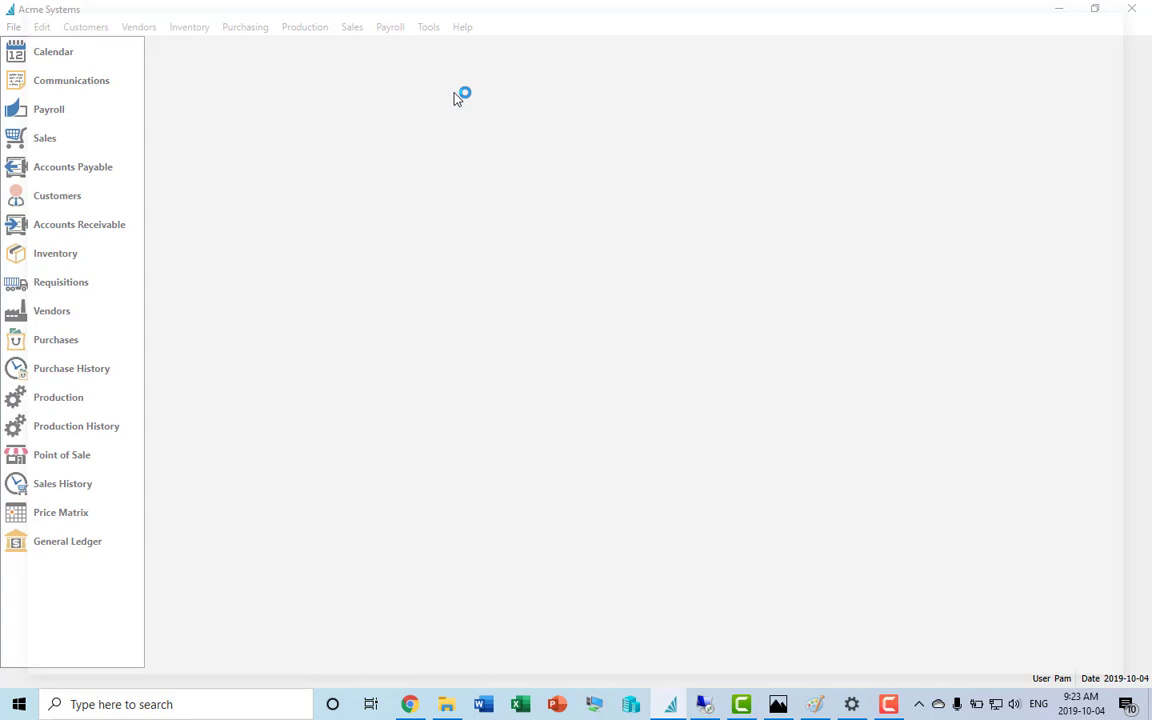
Sign in with the administrator's user name and password, then select Acme Systems in Companies.
{"action": "left_click", "coordinate": [499, 202]}
{"action": "type", "text": "Pam"}
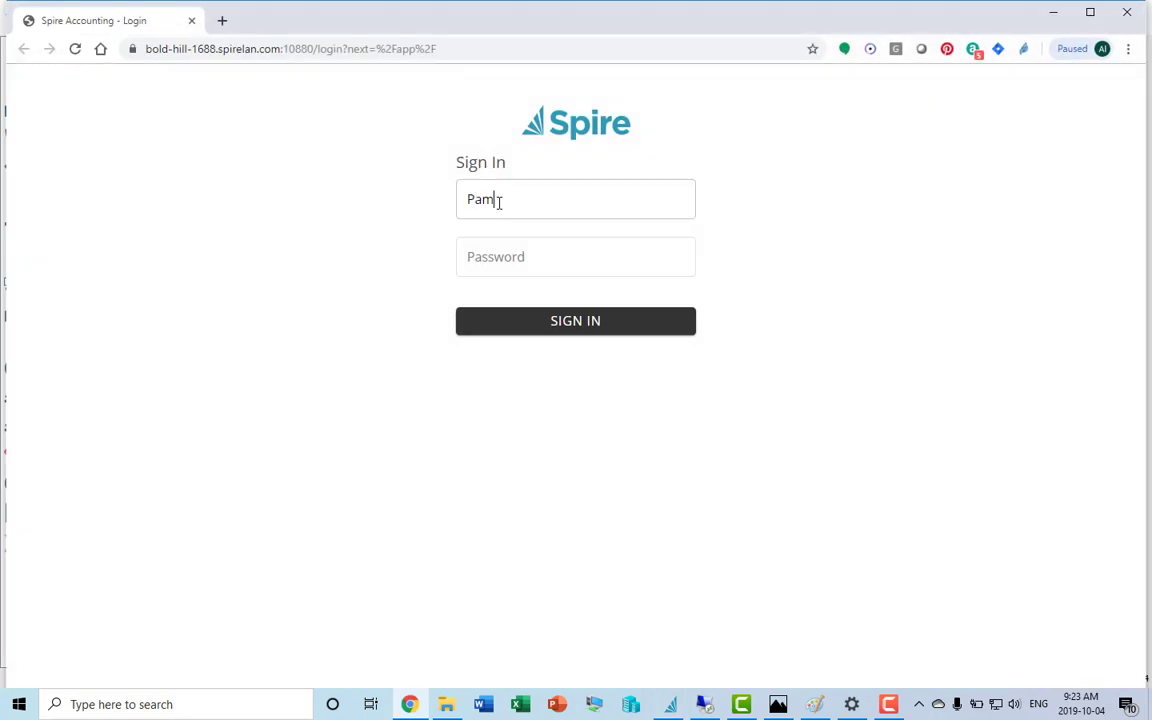
{"action": "left_click", "coordinate": [511, 254]}
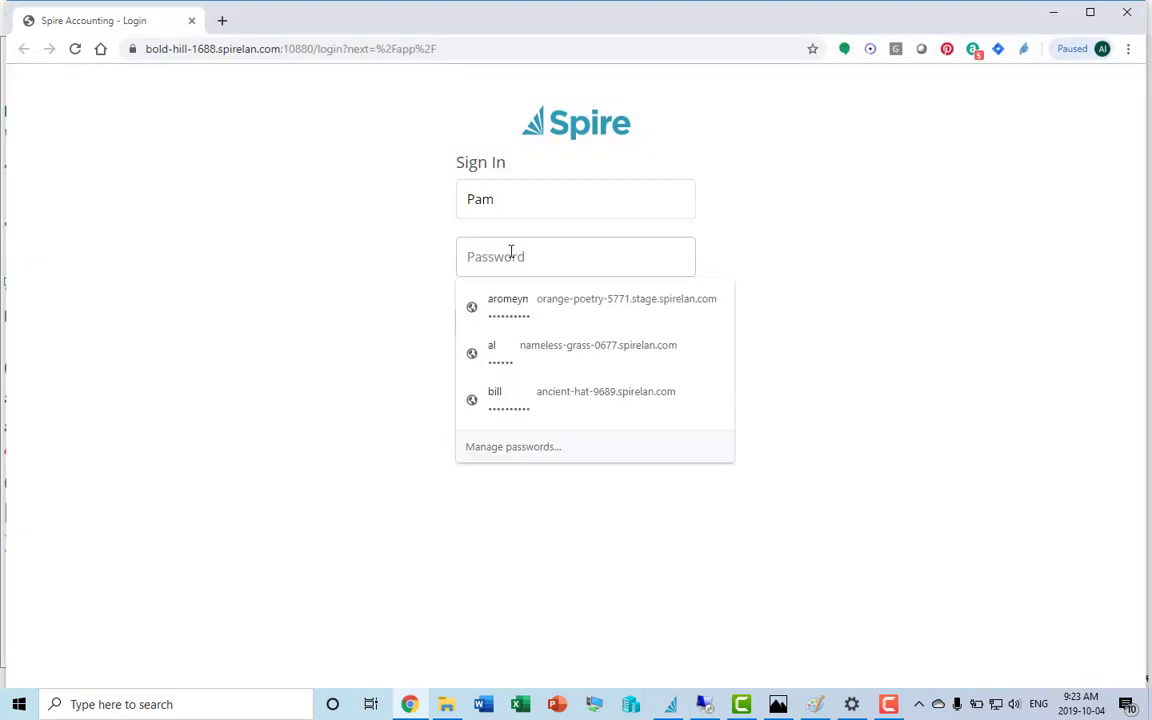
{"action": "type", "text": "****"}
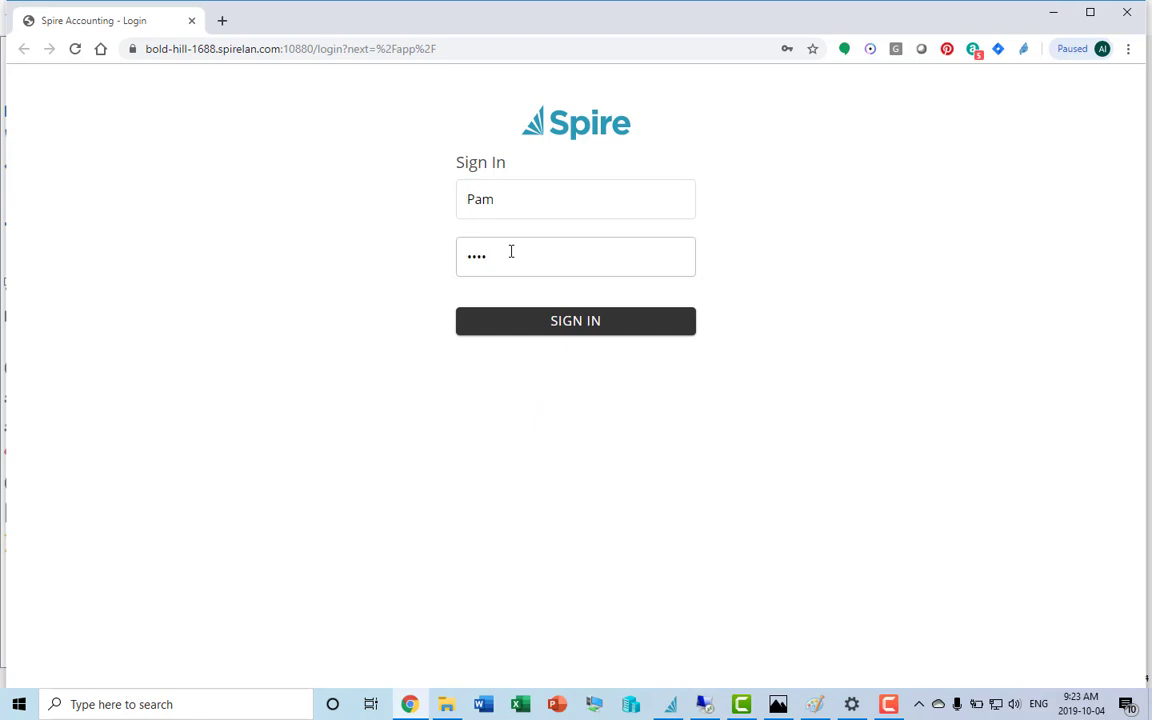
{"action": "type", "text": "******"}
{"action": "left_click", "coordinate": [542, 316]}
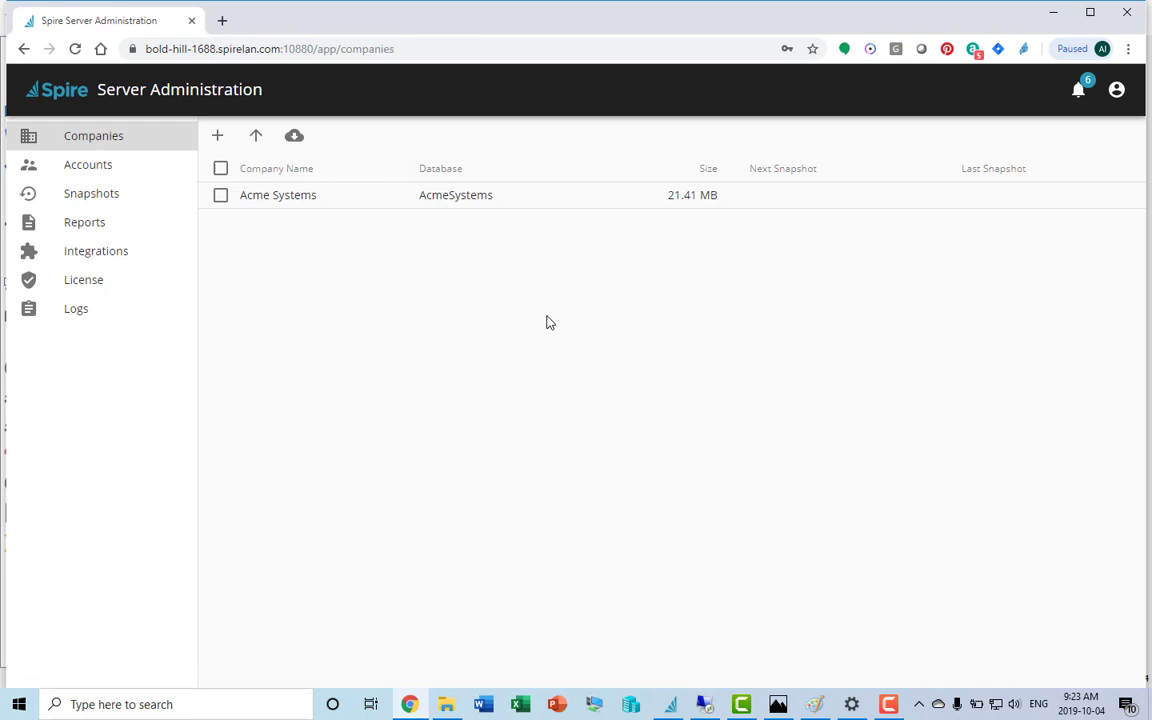
{"action": "left_click", "coordinate": [73, 138]}
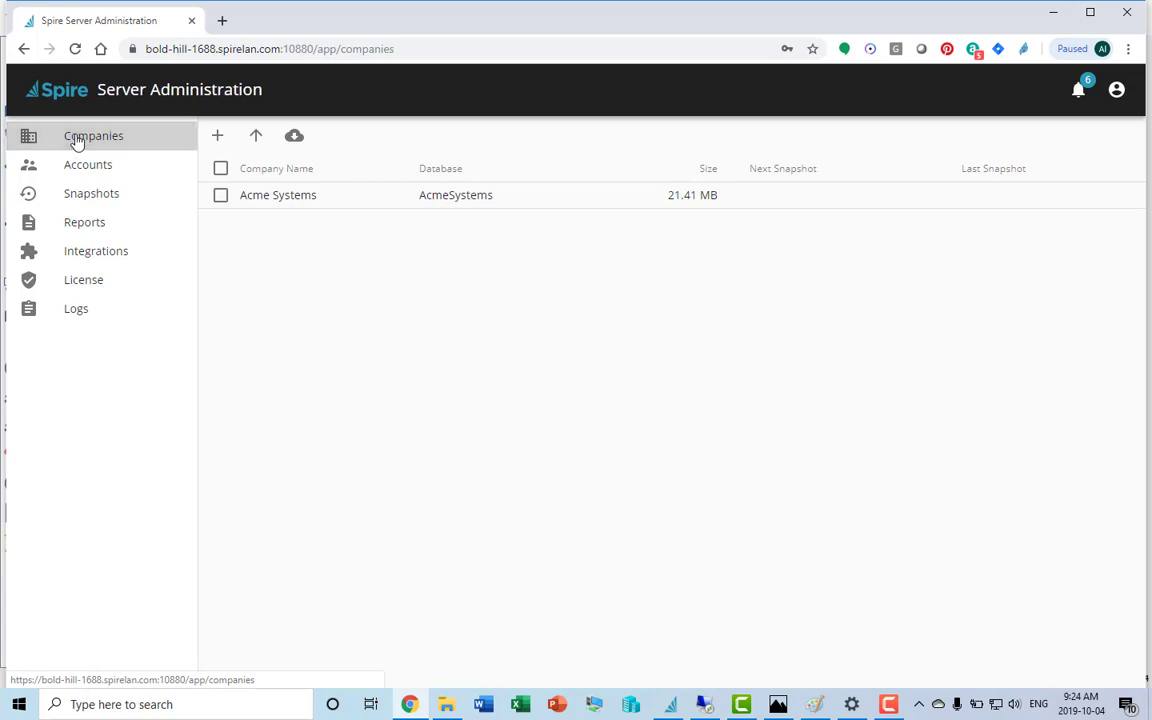
{"action": "left_click", "coordinate": [221, 198]}
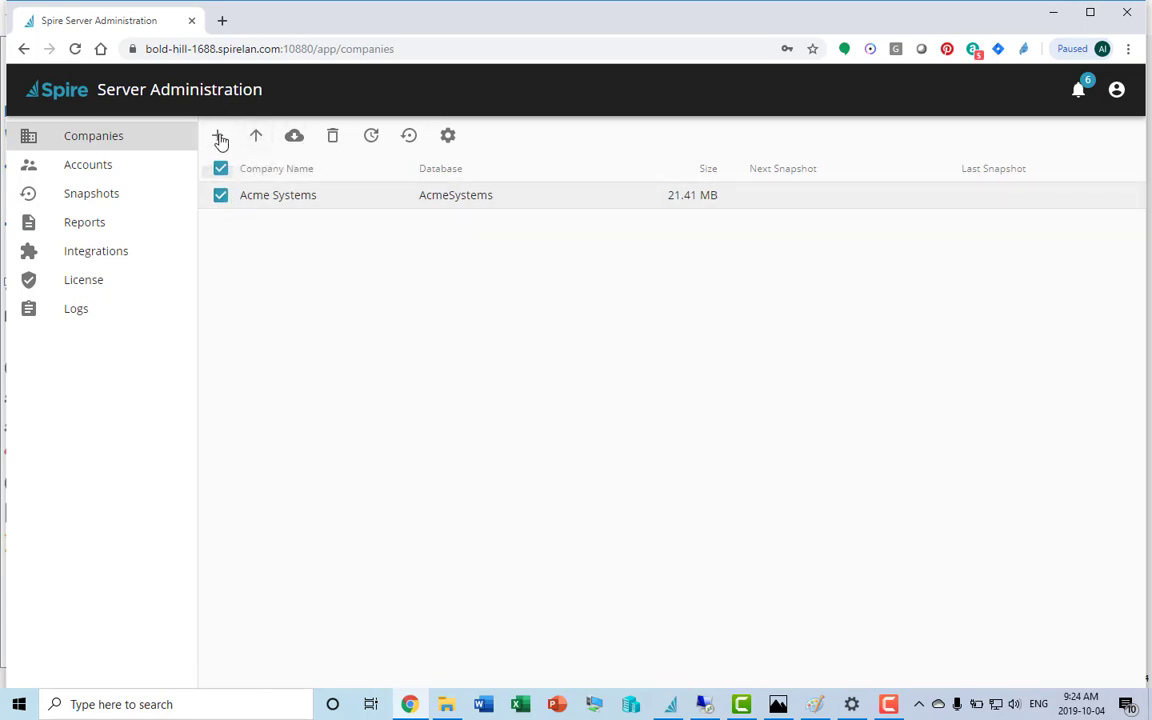
Create company 'New Compant' with database NewCo and country Canada.
{"action": "left_click", "coordinate": [219, 137]}
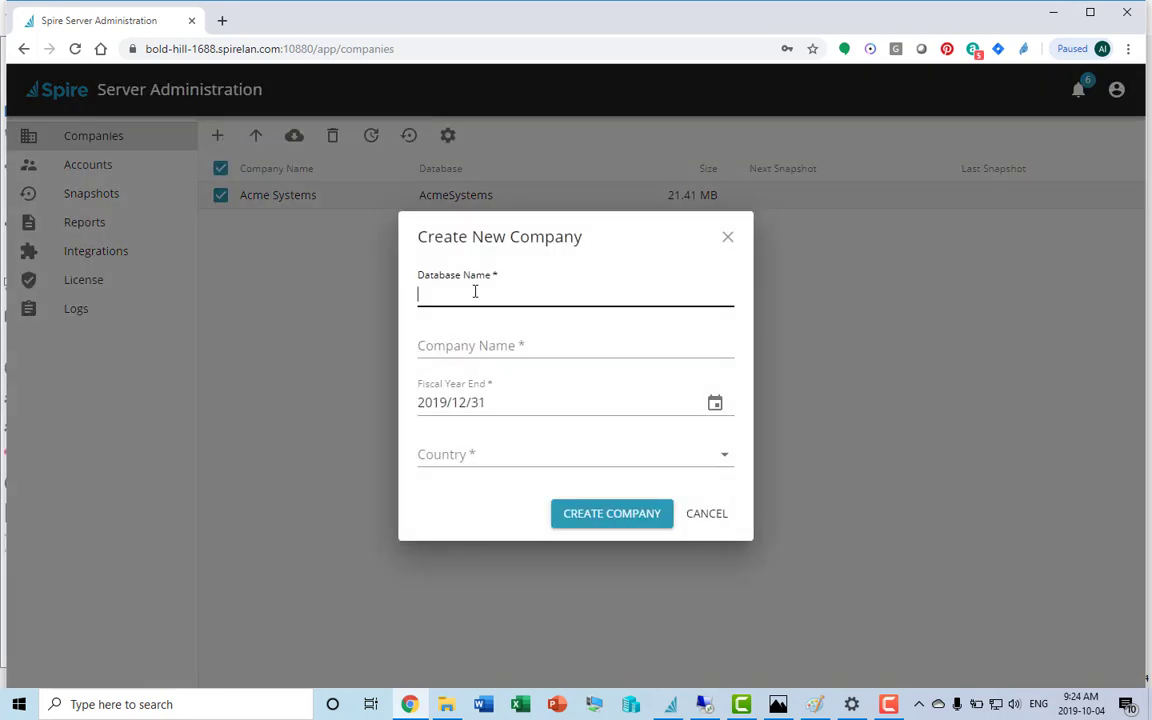
{"action": "type", "text": "NewCo"}
{"action": "left_click", "coordinate": [488, 339]}
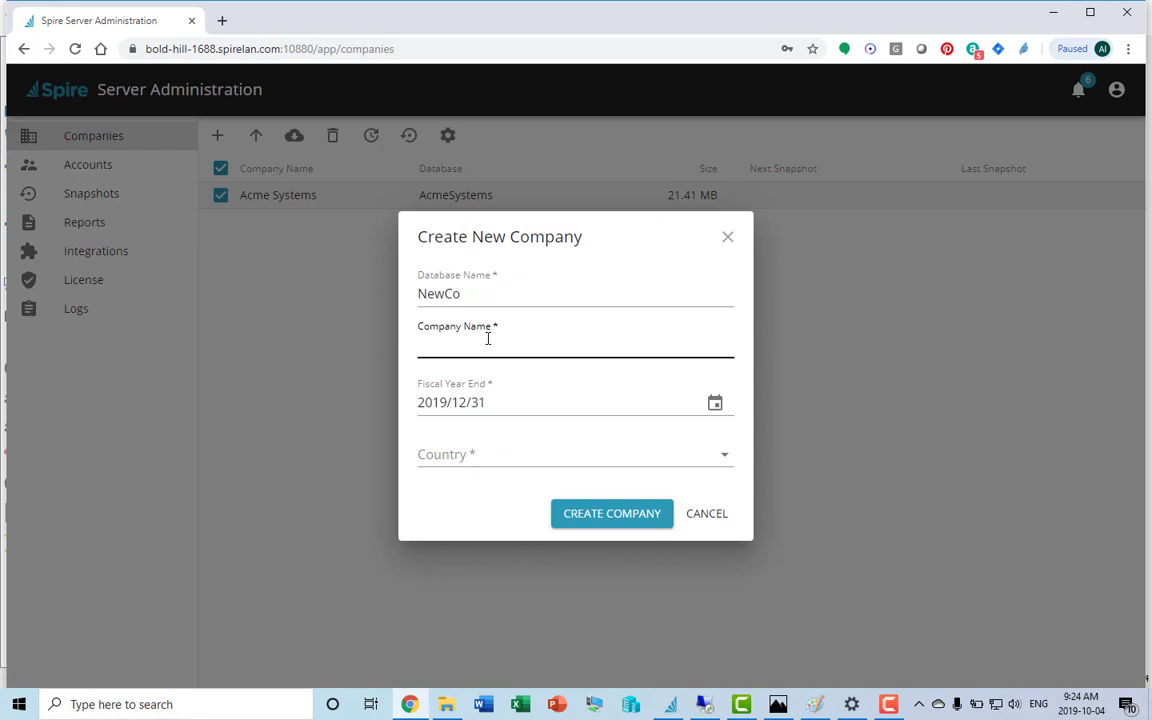
{"action": "type", "text": "New Compant"}
{"action": "left_click", "coordinate": [550, 404]}
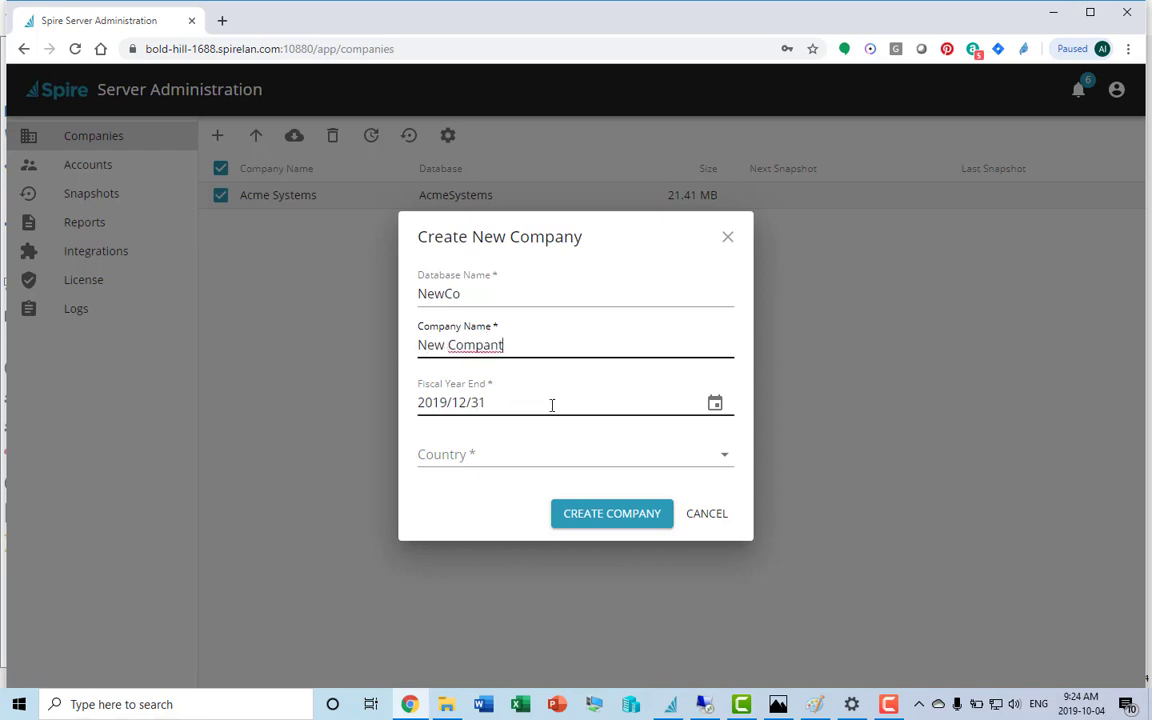
{"action": "left_click", "coordinate": [502, 458]}
{"action": "key", "text": "c"}
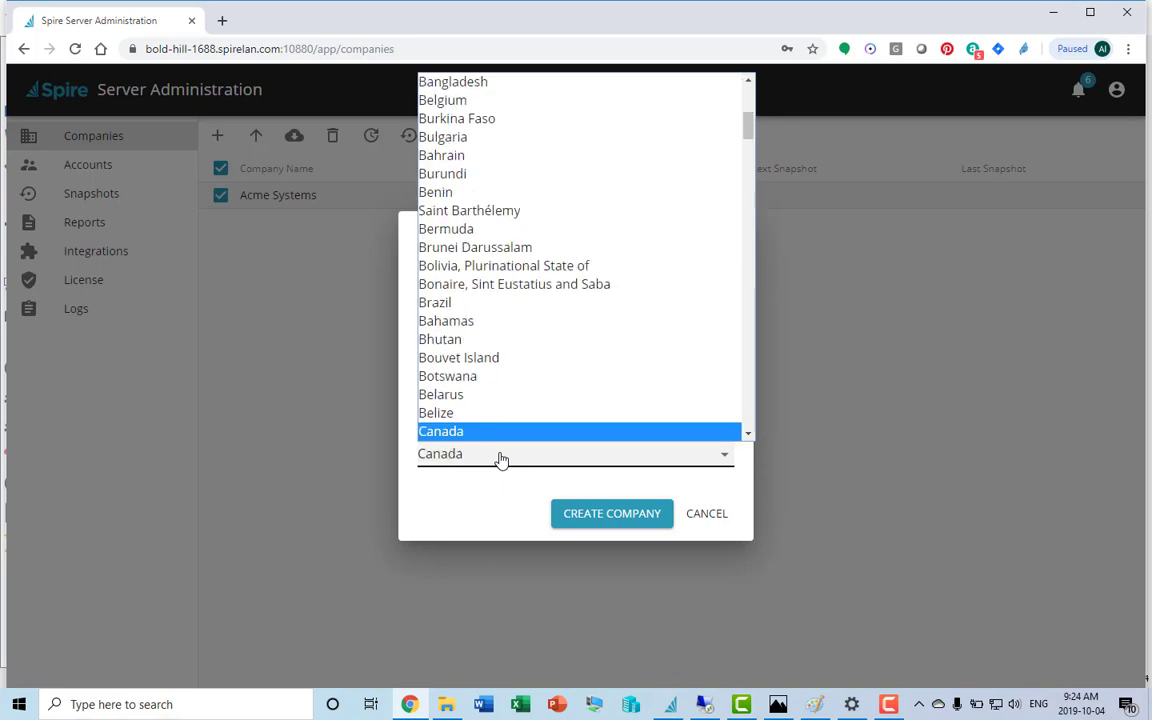
{"action": "key", "text": "Down"}
{"action": "key", "text": "Down"}
{"action": "left_click", "coordinate": [488, 396]}
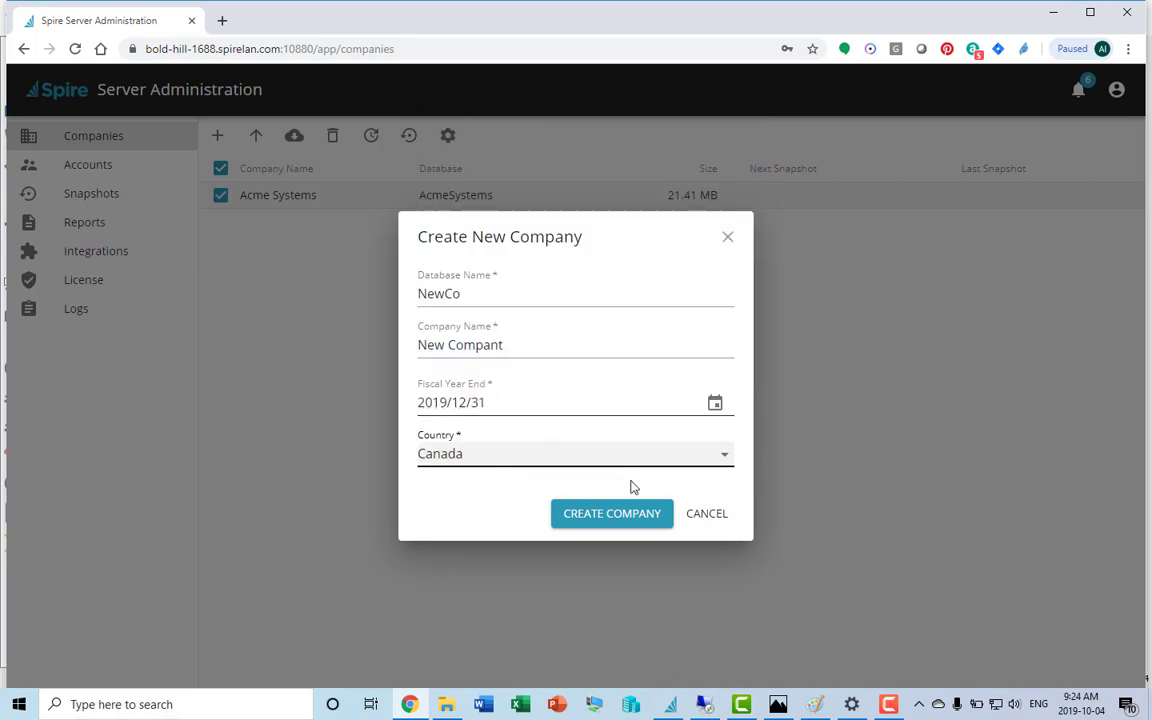
{"action": "left_click", "coordinate": [625, 516]}
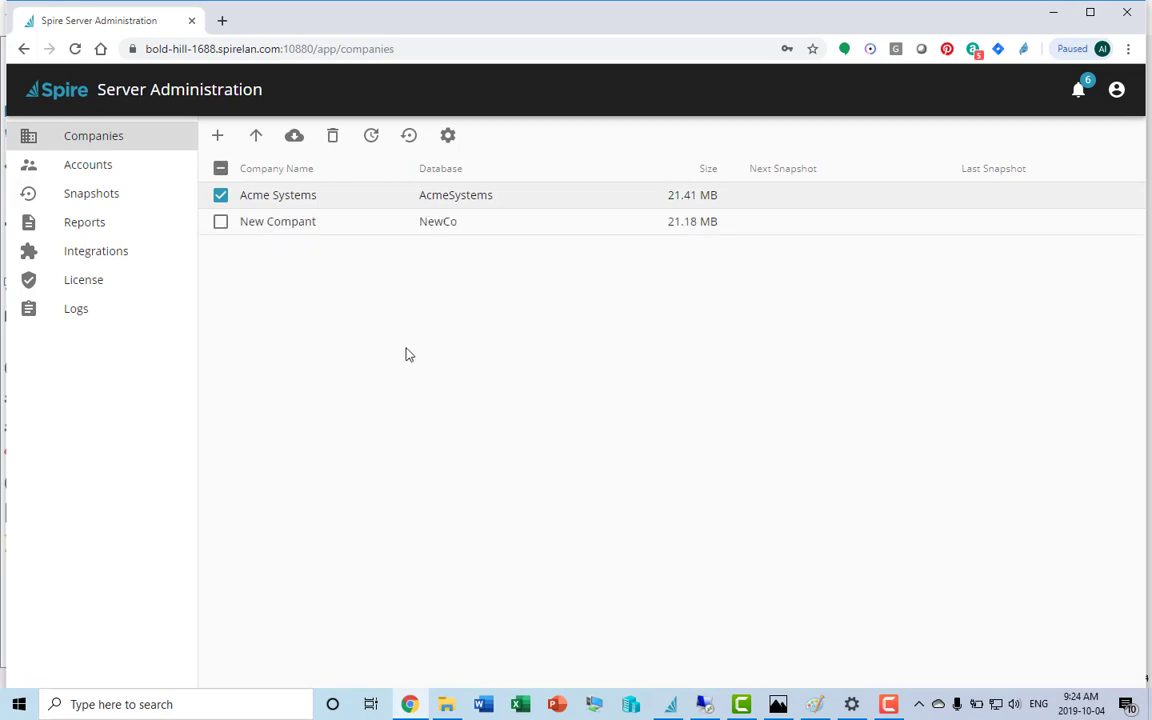
Clear the Acme Systems and New Compant selections in the companies list.
{"action": "left_click", "coordinate": [221, 223]}
{"action": "left_click", "coordinate": [220, 196]}
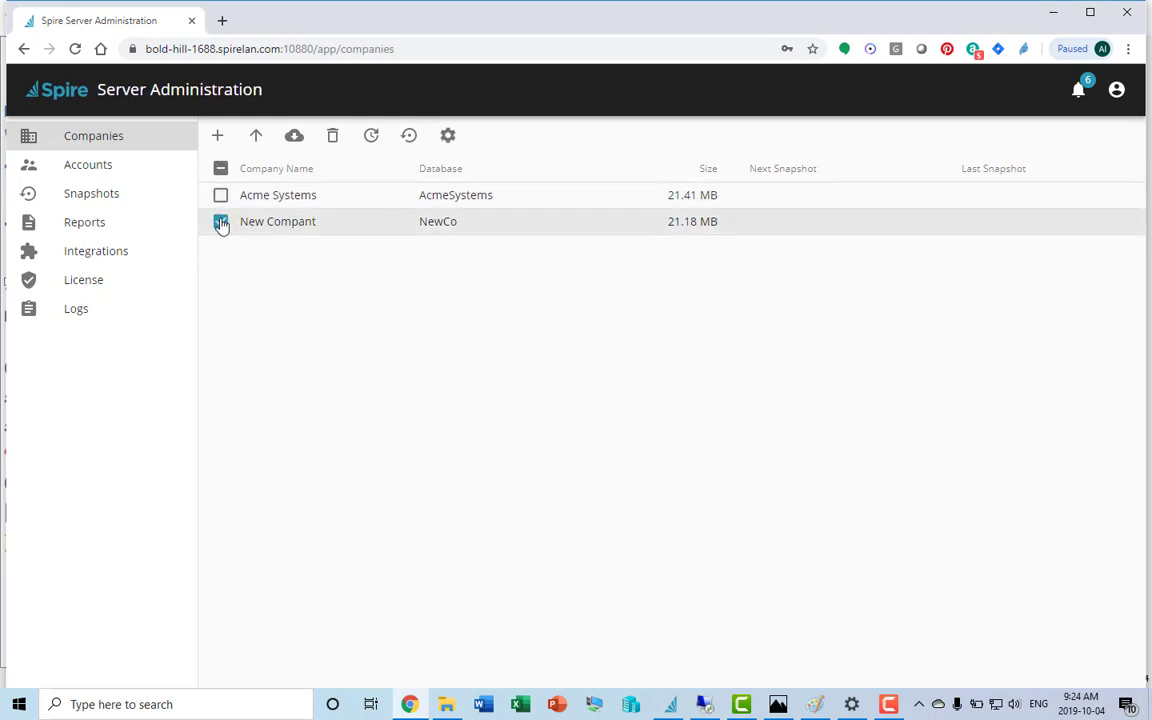
{"action": "left_click", "coordinate": [221, 223]}
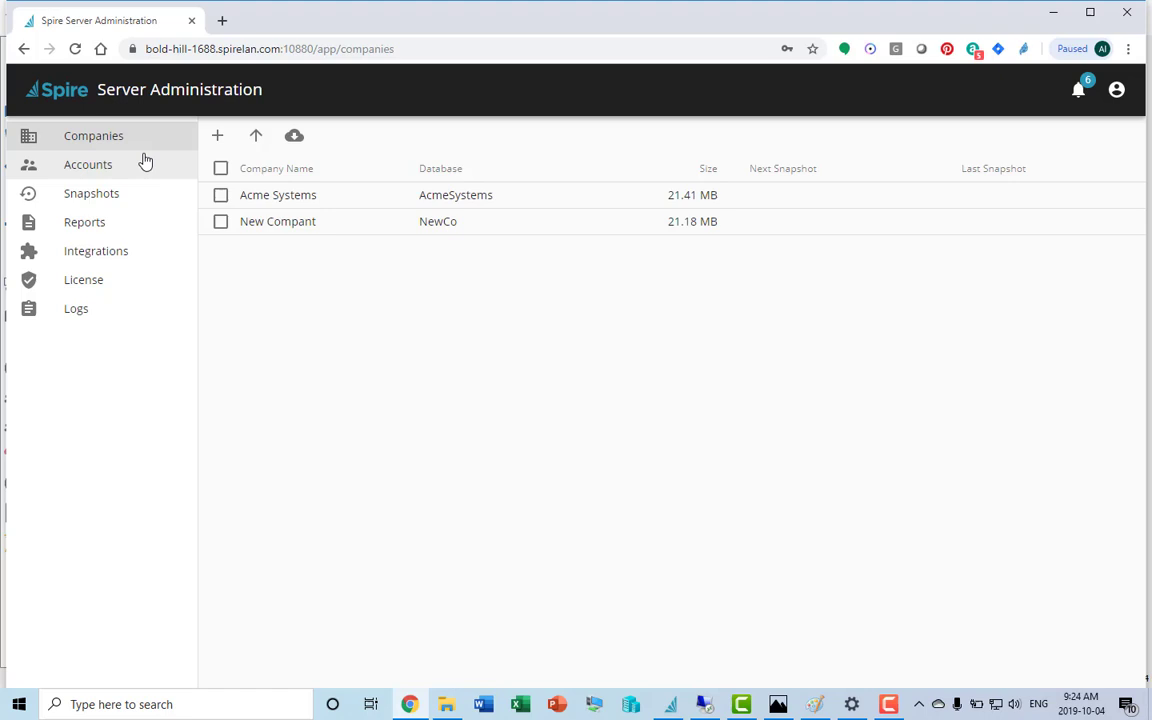
{"action": "left_click", "coordinate": [103, 141]}
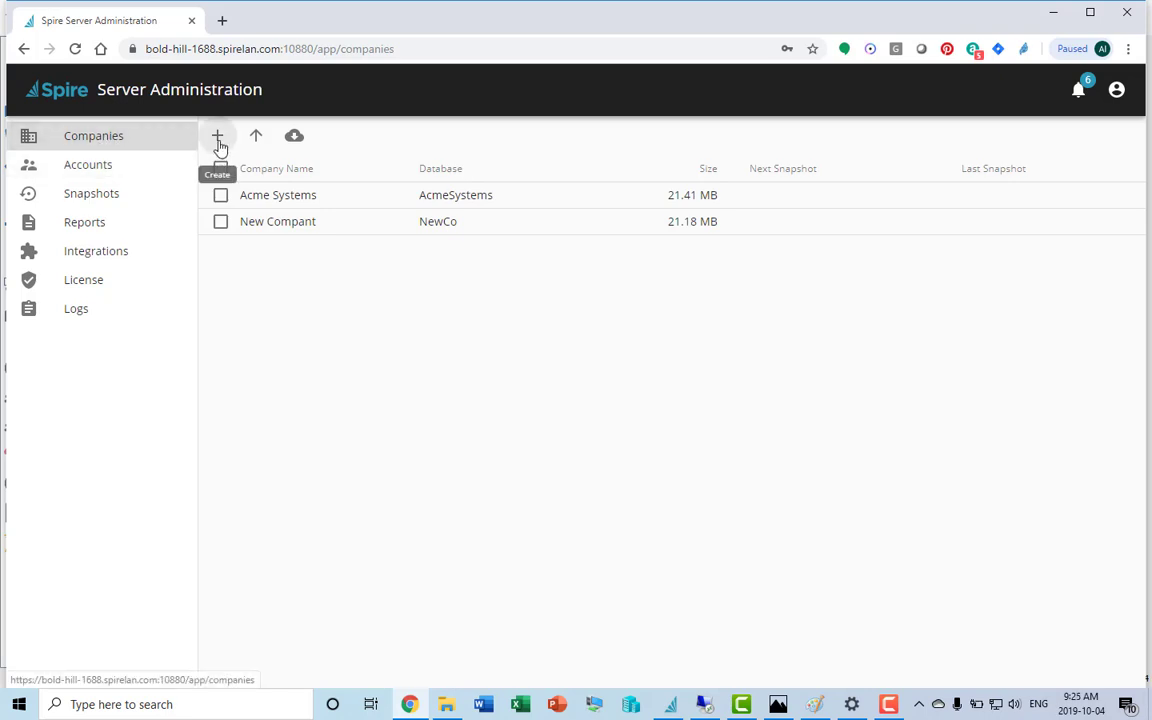
Restore ConfData.backup from the Conference2019 folder as database InSpire.
{"action": "left_click", "coordinate": [256, 140]}
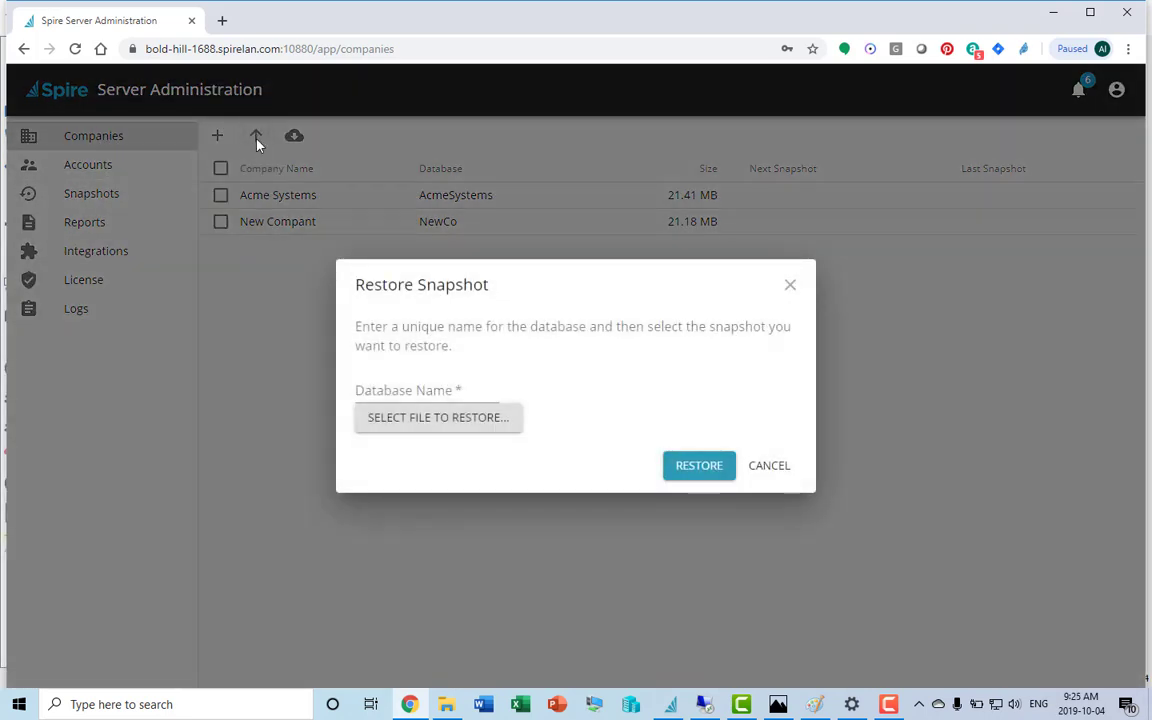
{"action": "left_click", "coordinate": [440, 419]}
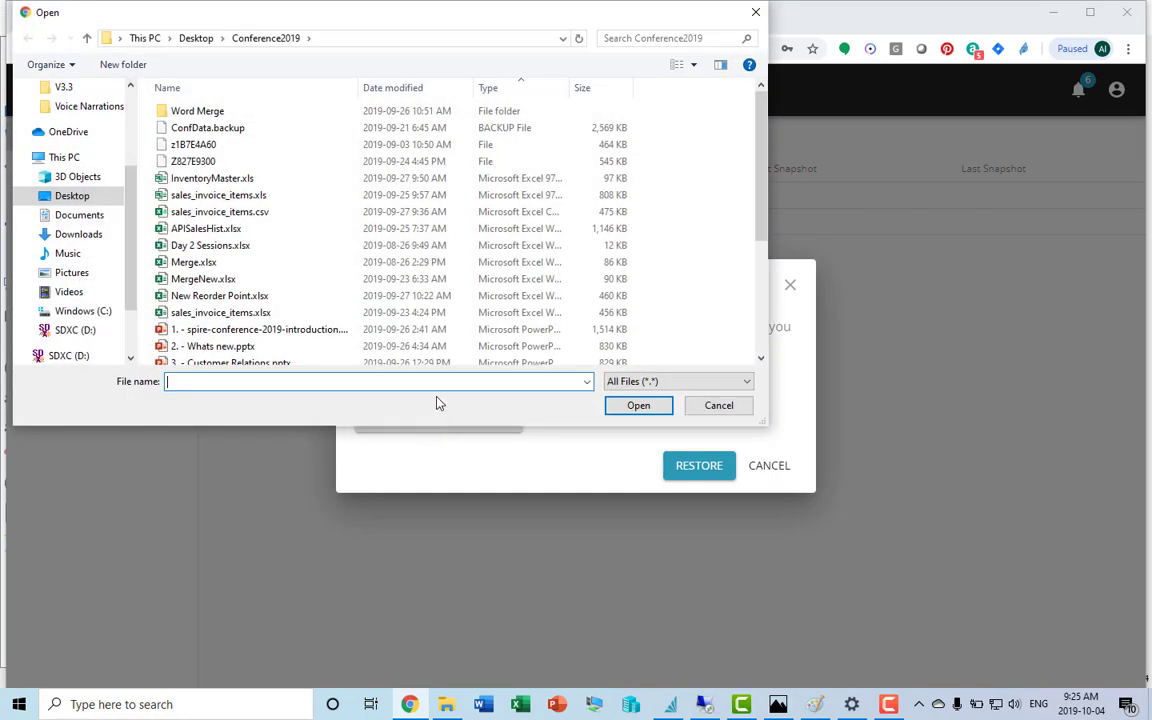
{"action": "double_click", "coordinate": [200, 113]}
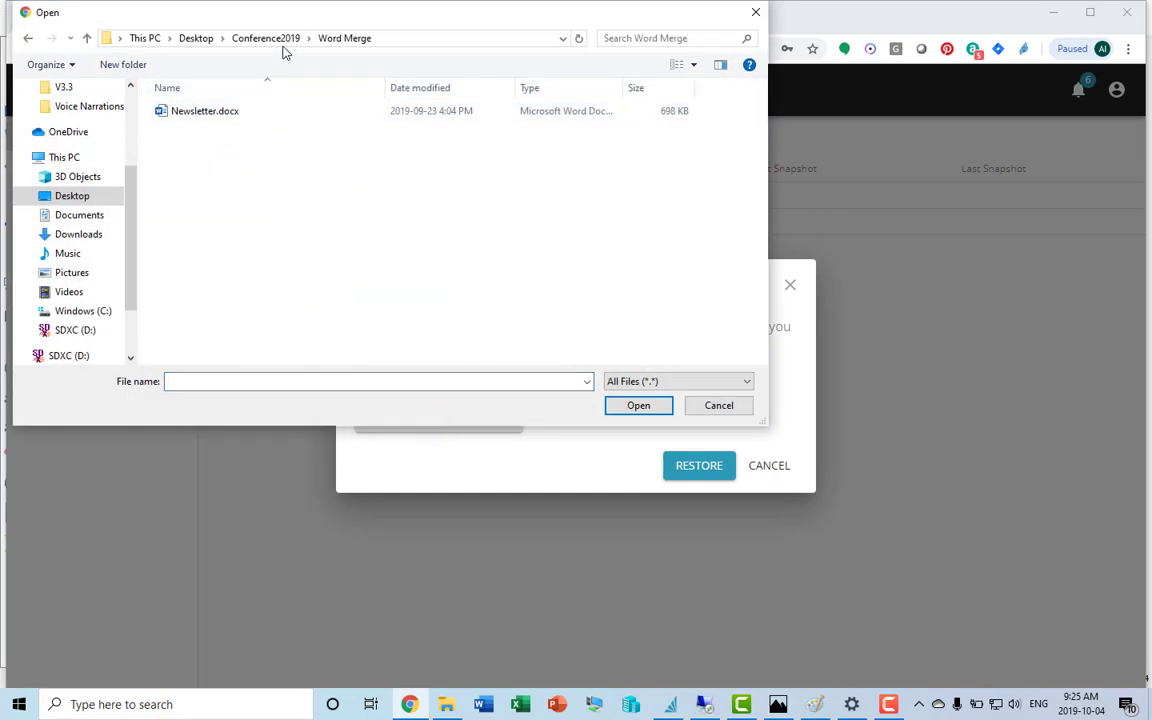
{"action": "left_click", "coordinate": [280, 40]}
{"action": "double_click", "coordinate": [200, 127]}
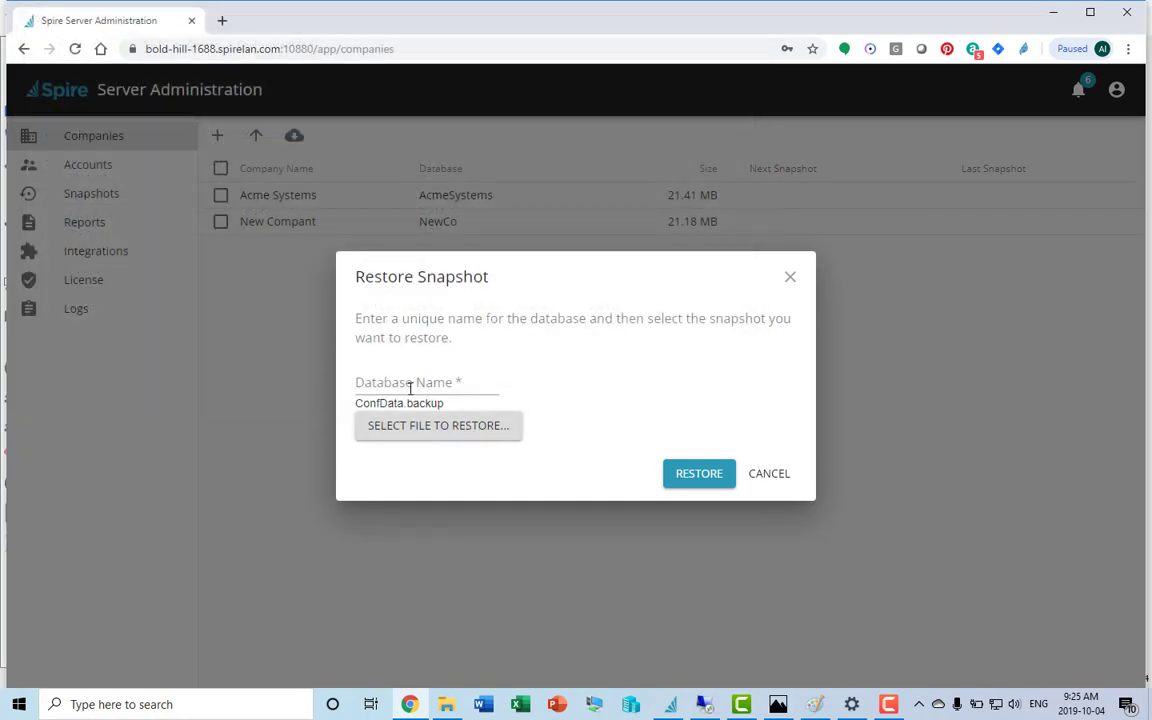
{"action": "left_click", "coordinate": [396, 377]}
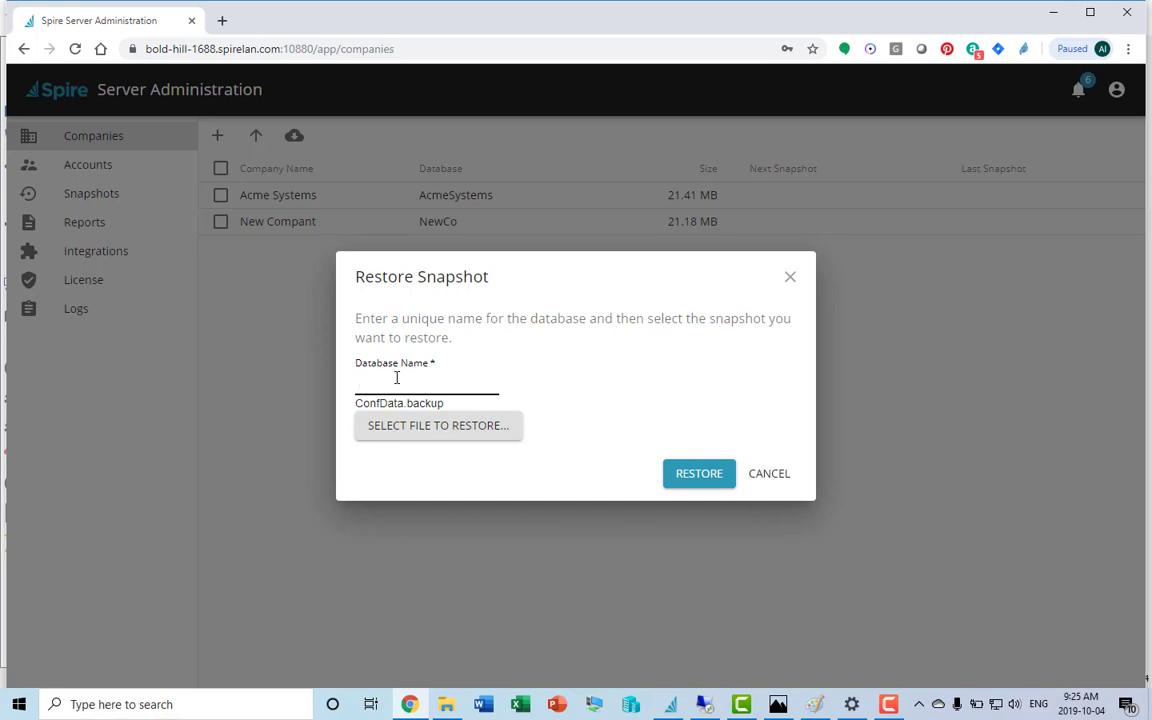
{"action": "type", "text": "InSpire"}
{"action": "left_click", "coordinate": [699, 480]}
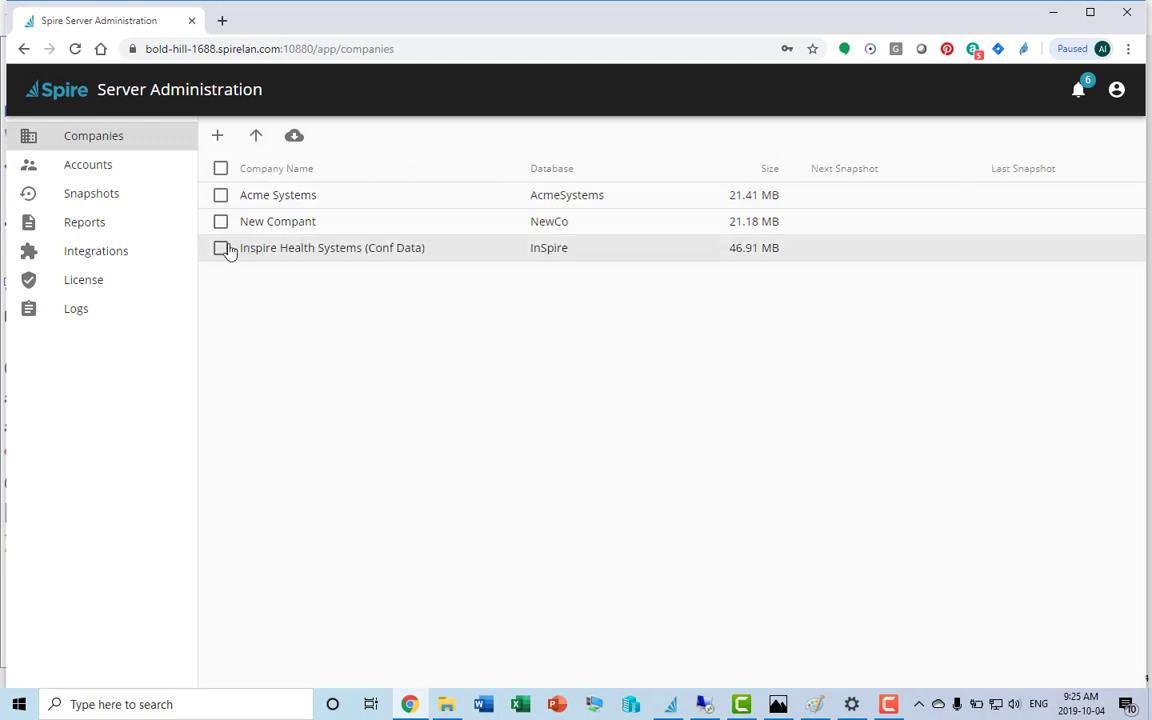
In Inspire Health Systems' settings, leave the snapshot interval blank and attach logo.png as the logo.
{"action": "left_click", "coordinate": [220, 249]}
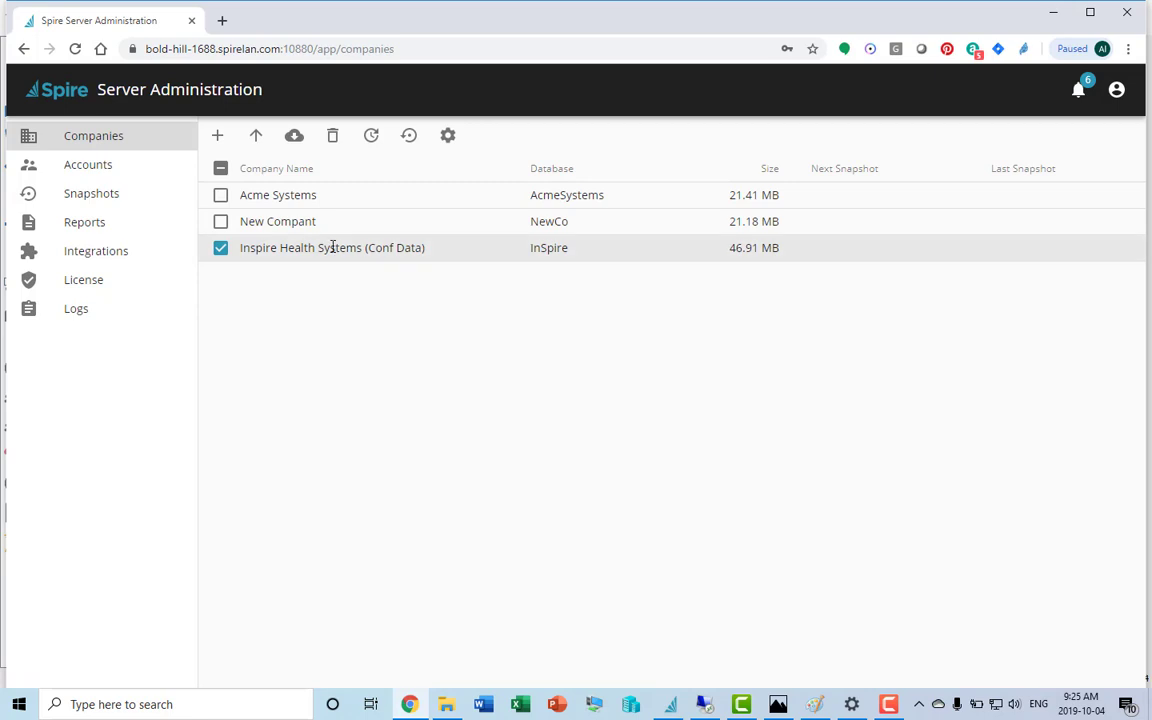
{"action": "left_click", "coordinate": [449, 138]}
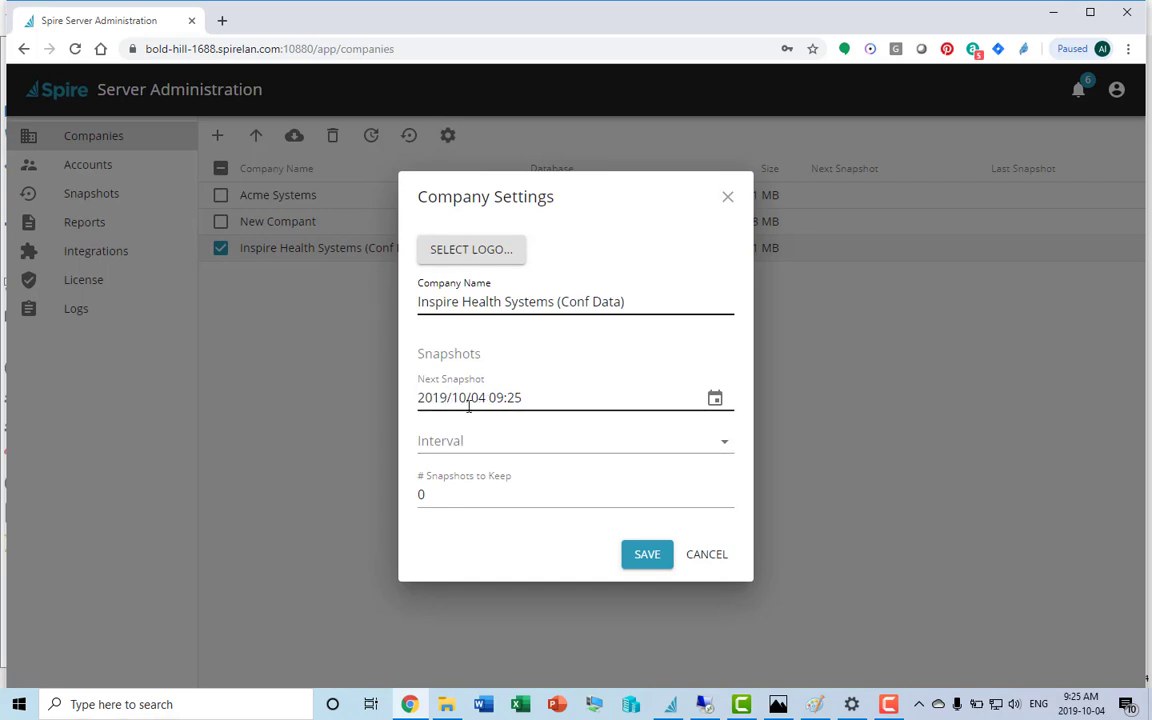
{"action": "left_click", "coordinate": [496, 445]}
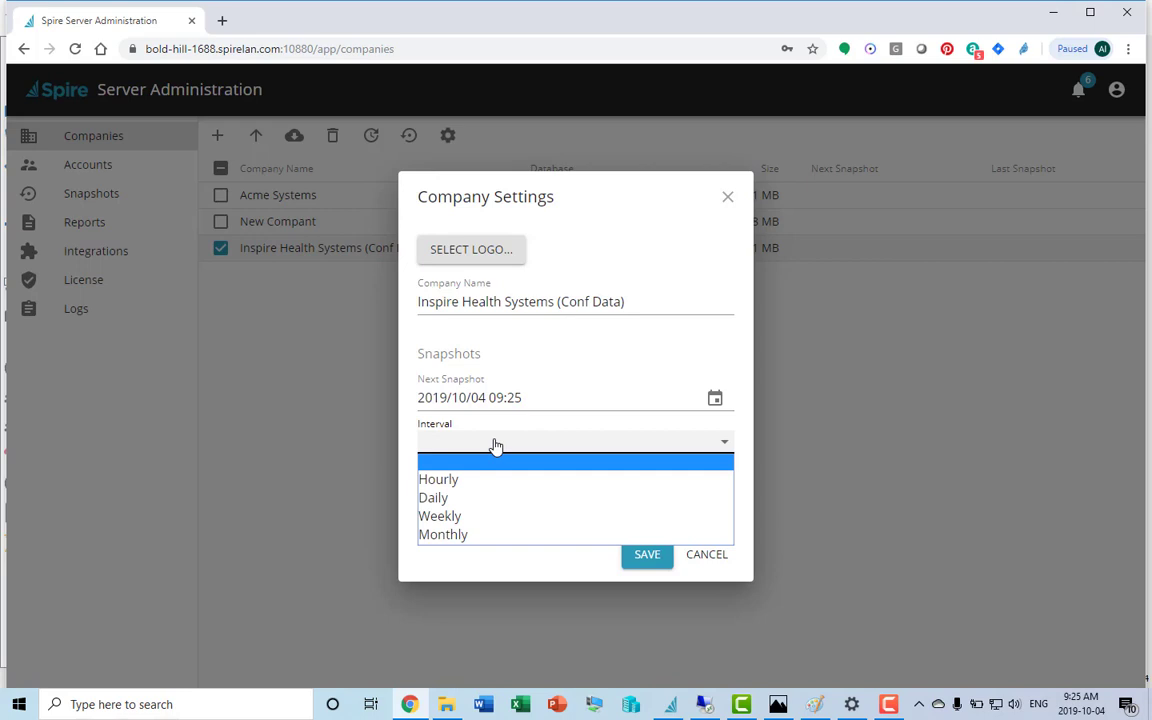
{"action": "left_click", "coordinate": [496, 447]}
{"action": "left_click", "coordinate": [423, 496]}
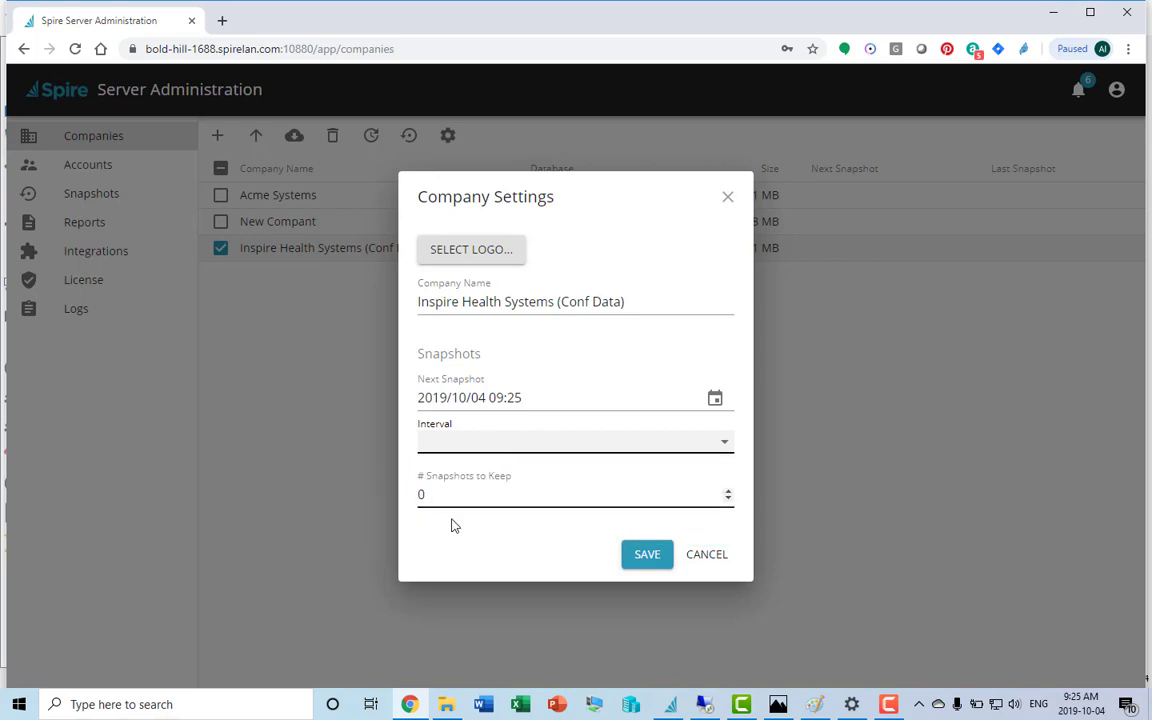
{"action": "left_click", "coordinate": [459, 257]}
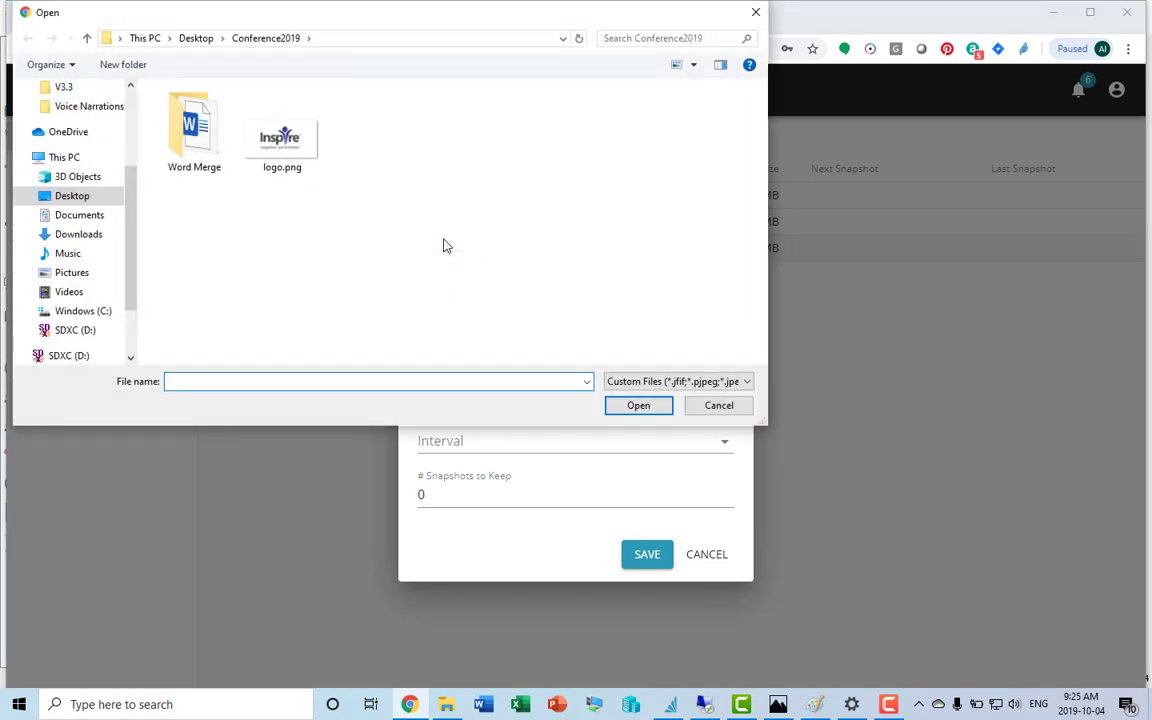
{"action": "double_click", "coordinate": [283, 150]}
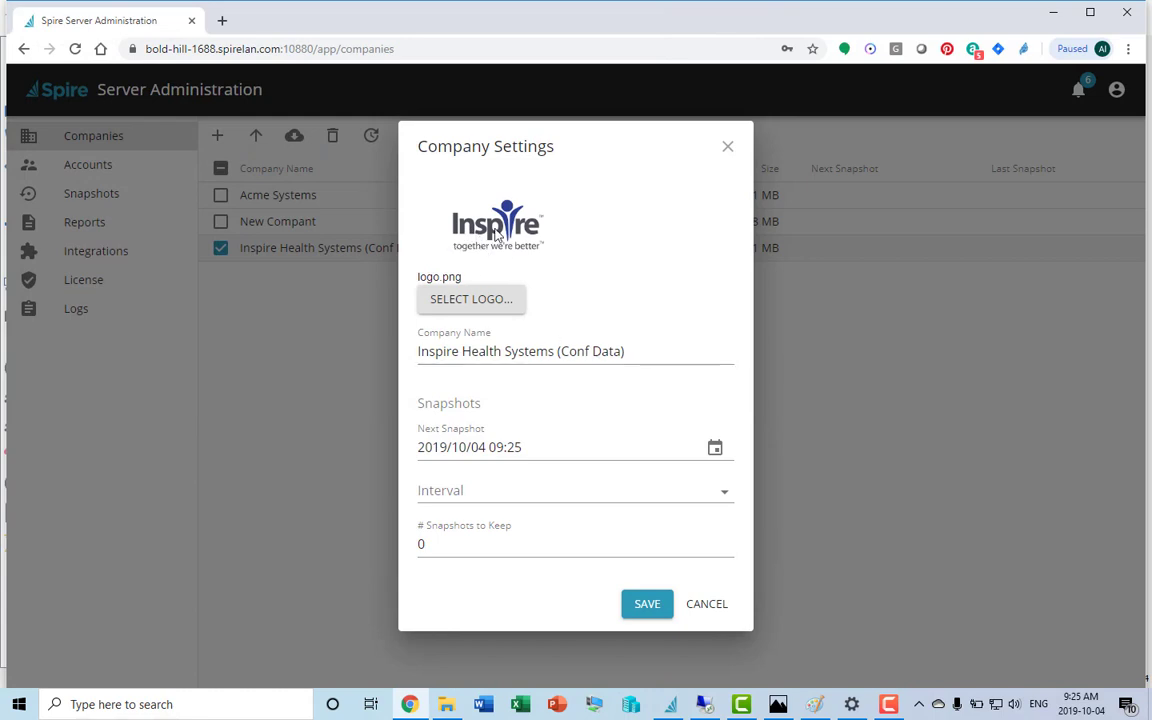
Save the logo, run Upgrade, then take a snapshot of the InSpire database.
{"action": "left_click", "coordinate": [647, 606]}
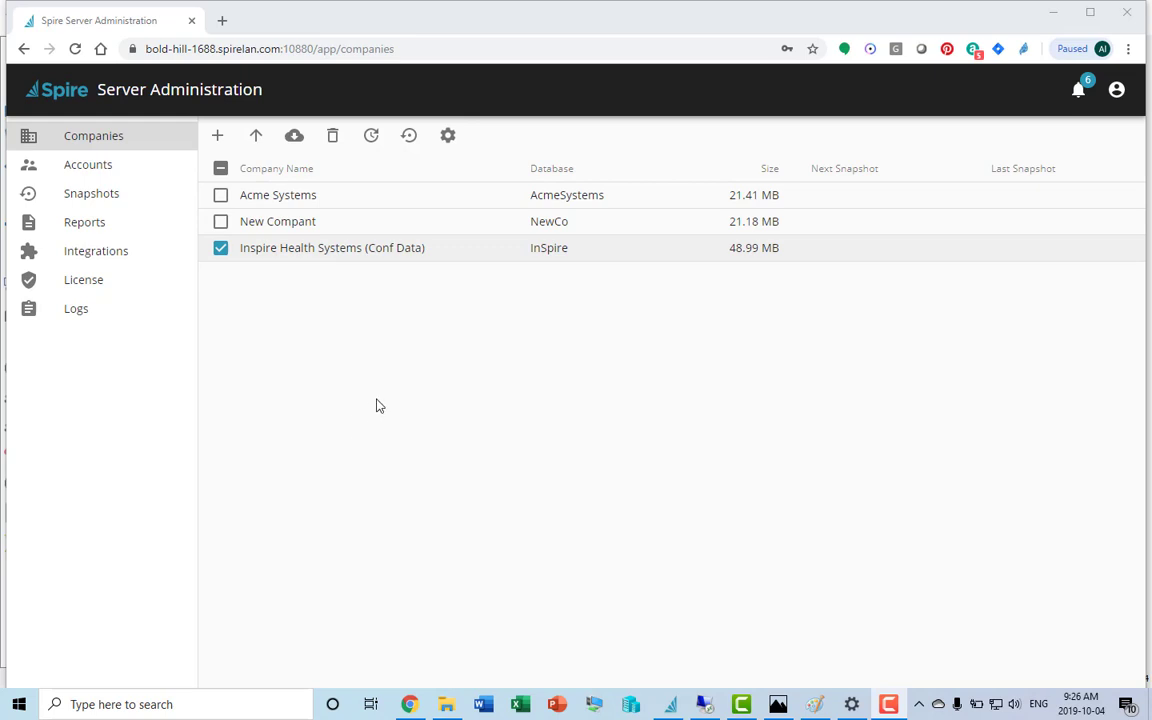
{"action": "left_click", "coordinate": [371, 140]}
{"action": "left_click", "coordinate": [409, 140]}
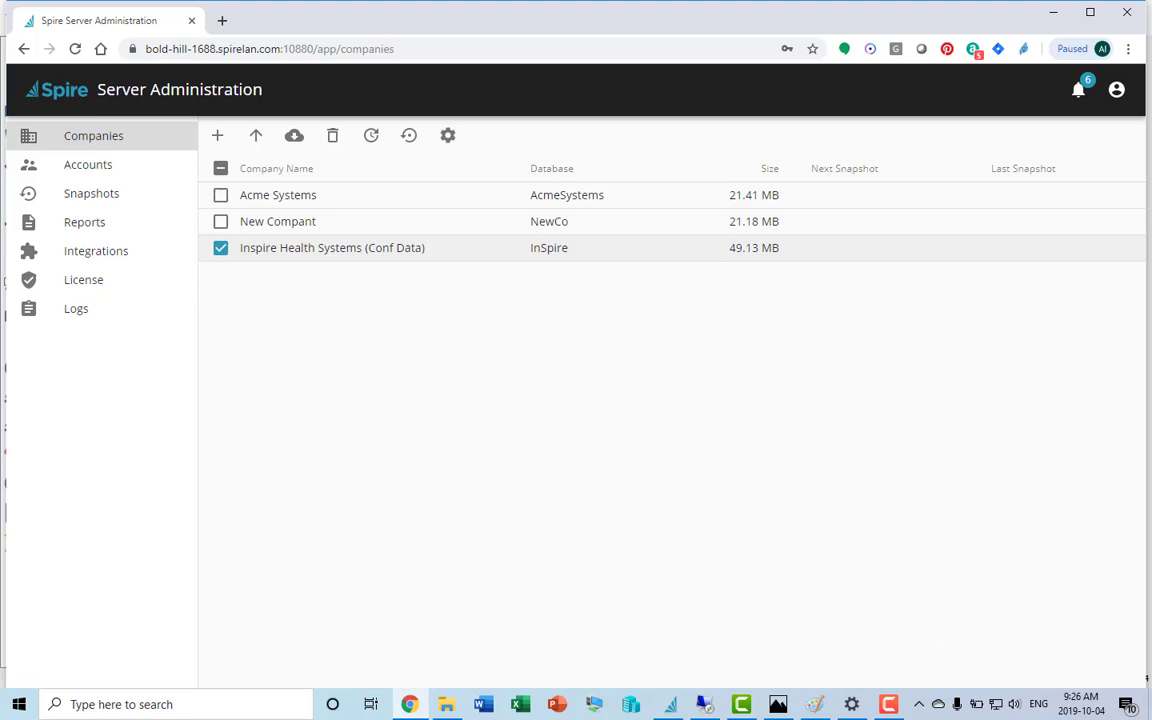
Download and install the BVImport utility into C:\Program Files\Spire, dismissing the missing-file error.
{"action": "left_click", "coordinate": [294, 138]}
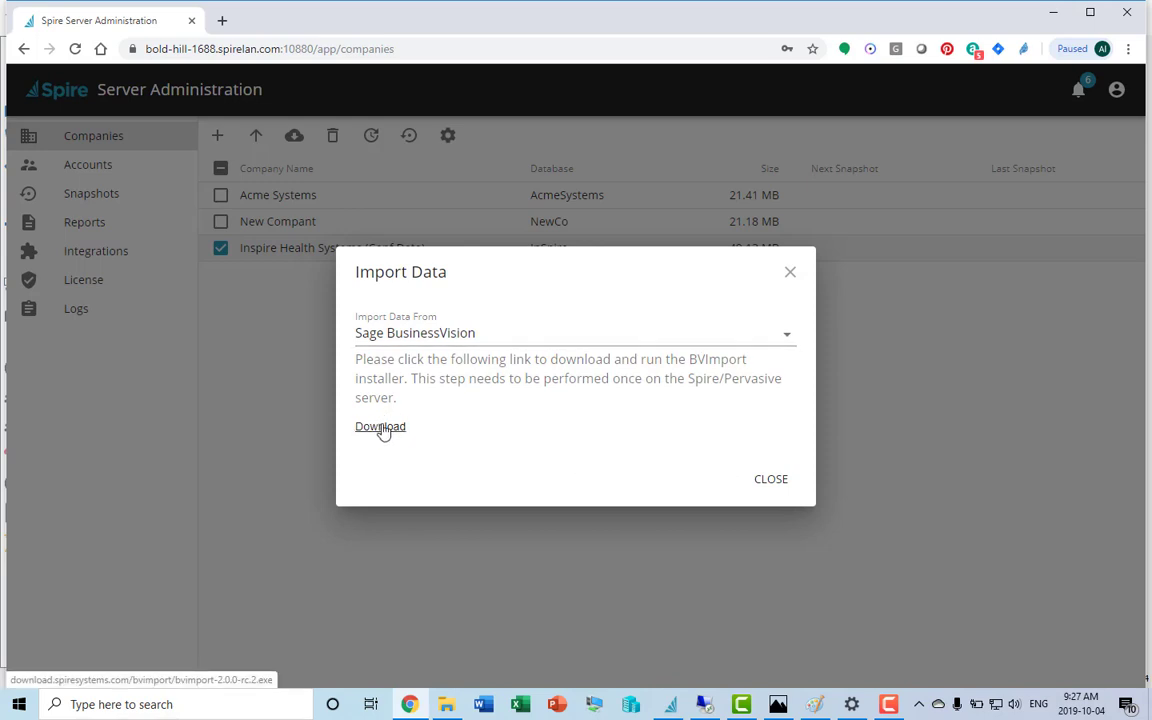
{"action": "left_click", "coordinate": [381, 427]}
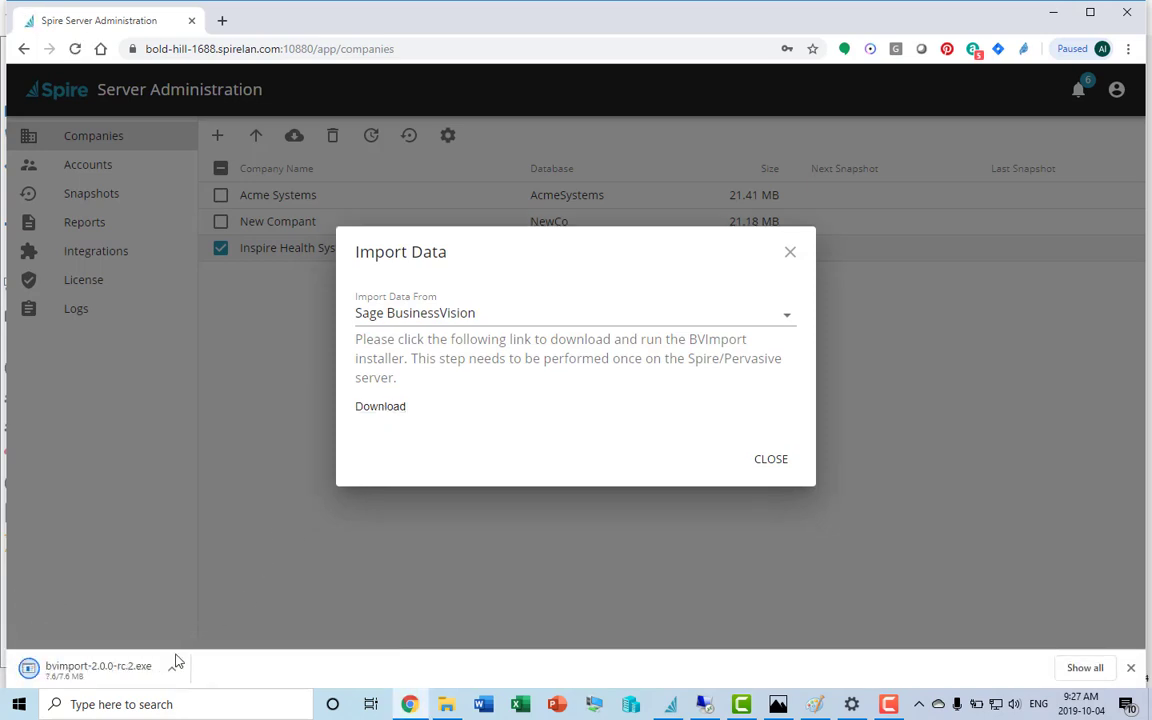
{"action": "left_click", "coordinate": [94, 672]}
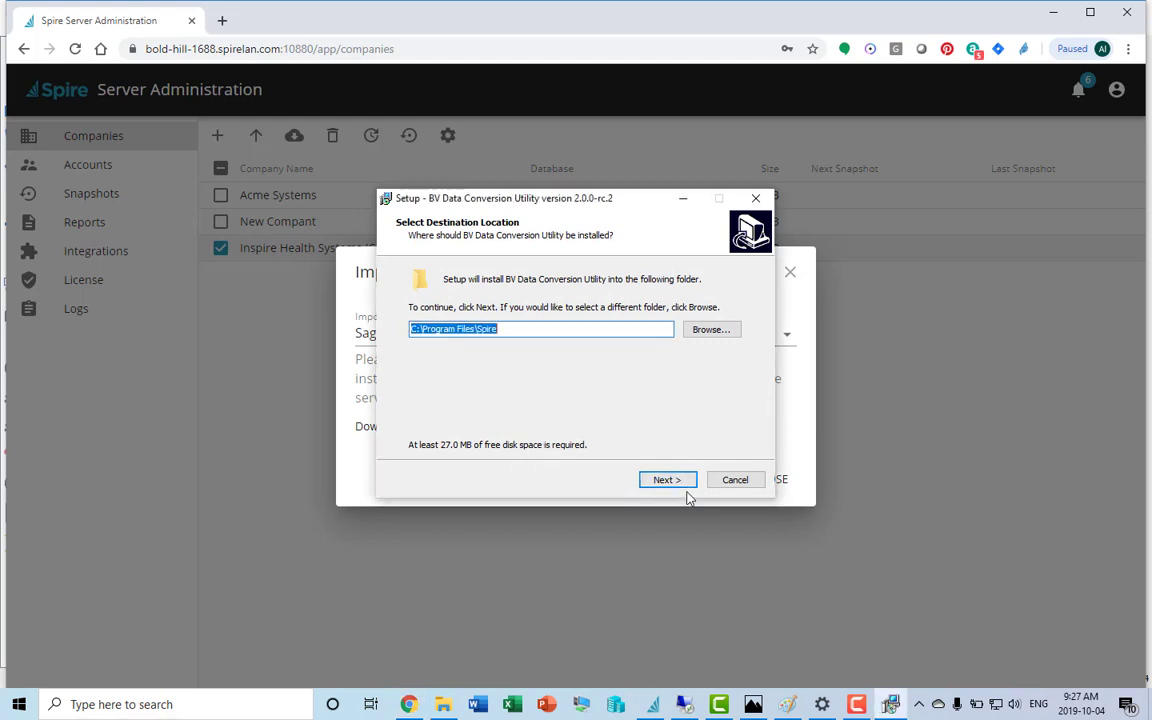
{"action": "left_click", "coordinate": [669, 481]}
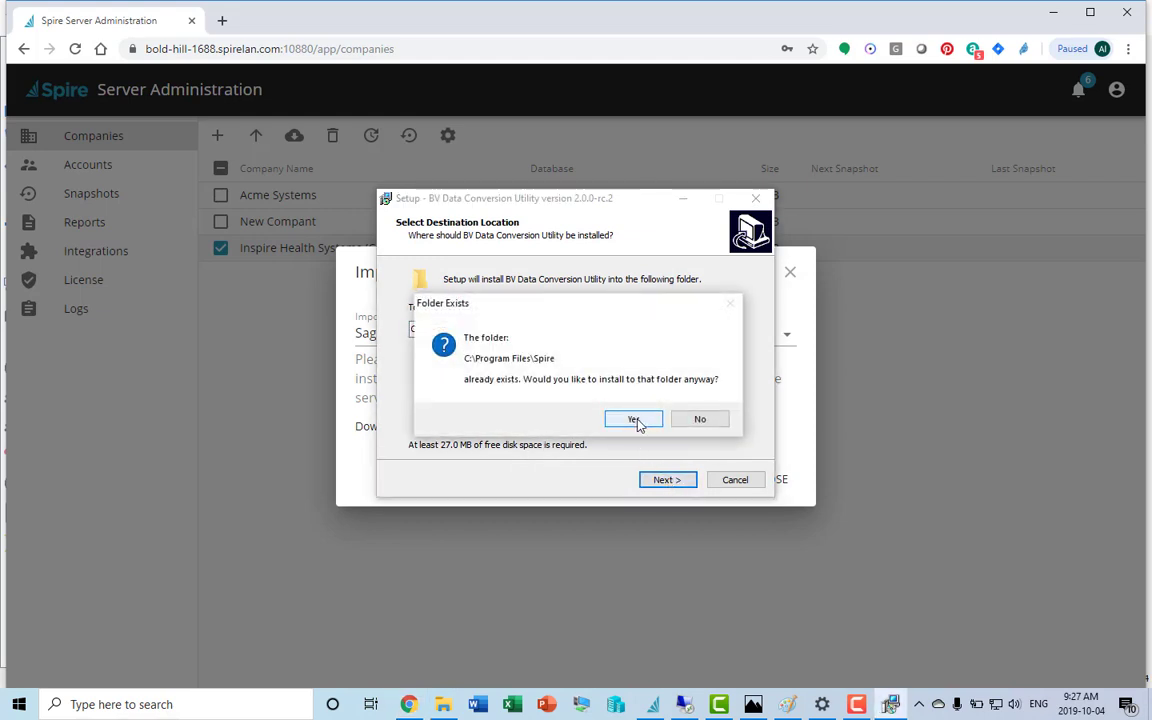
{"action": "left_click", "coordinate": [636, 420]}
{"action": "left_click", "coordinate": [670, 480]}
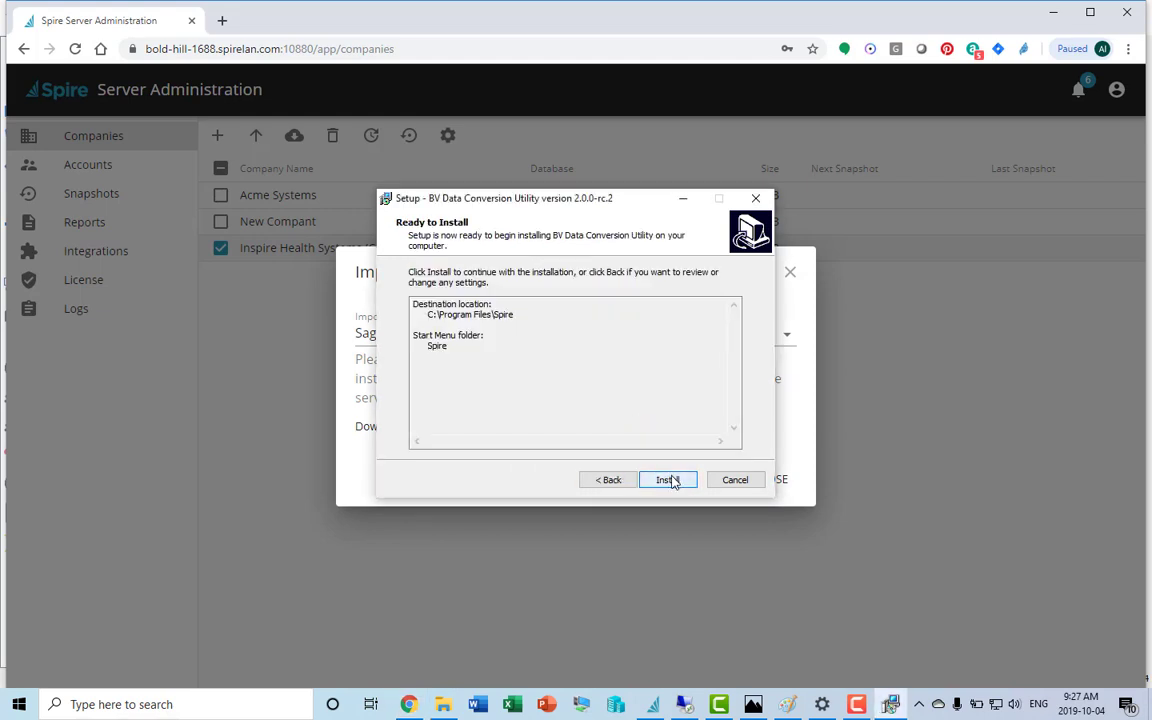
{"action": "left_click", "coordinate": [670, 480]}
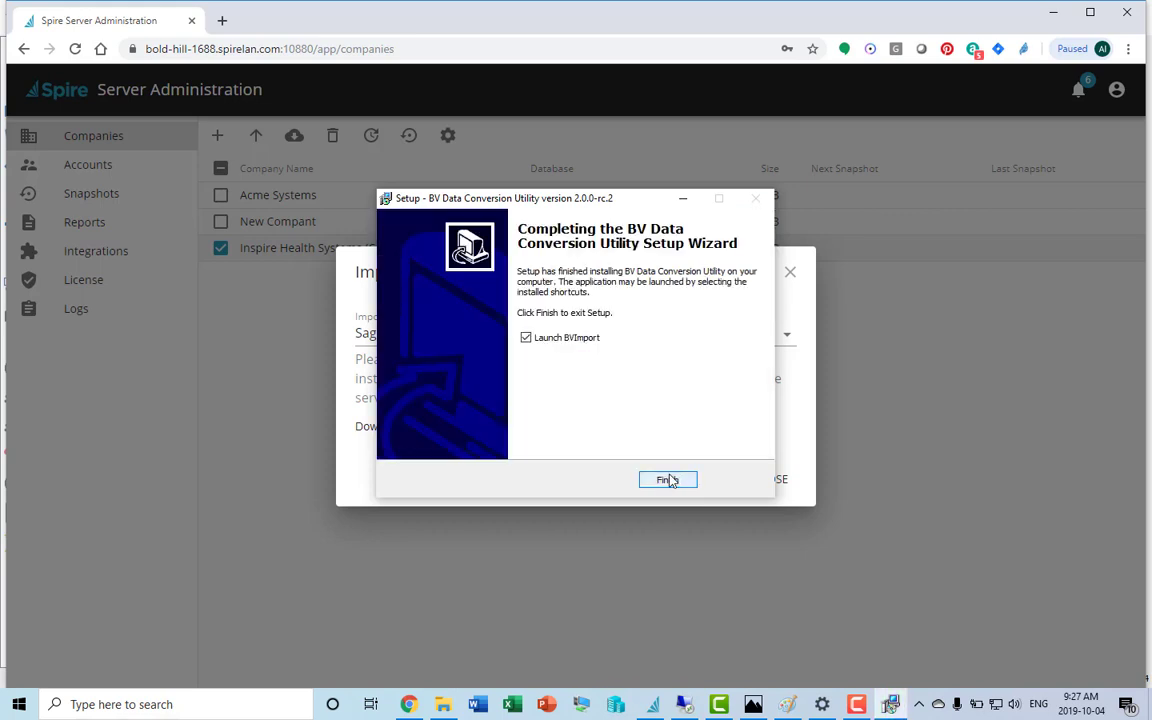
{"action": "left_click", "coordinate": [668, 480]}
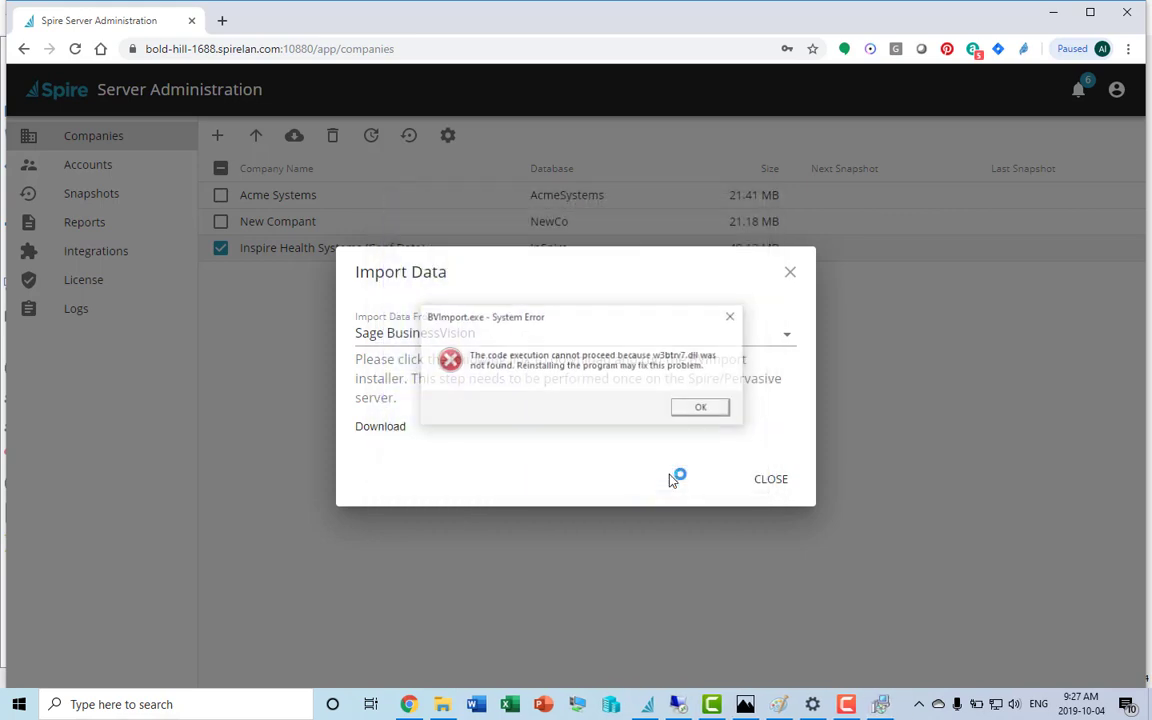
{"action": "left_click", "coordinate": [702, 410]}
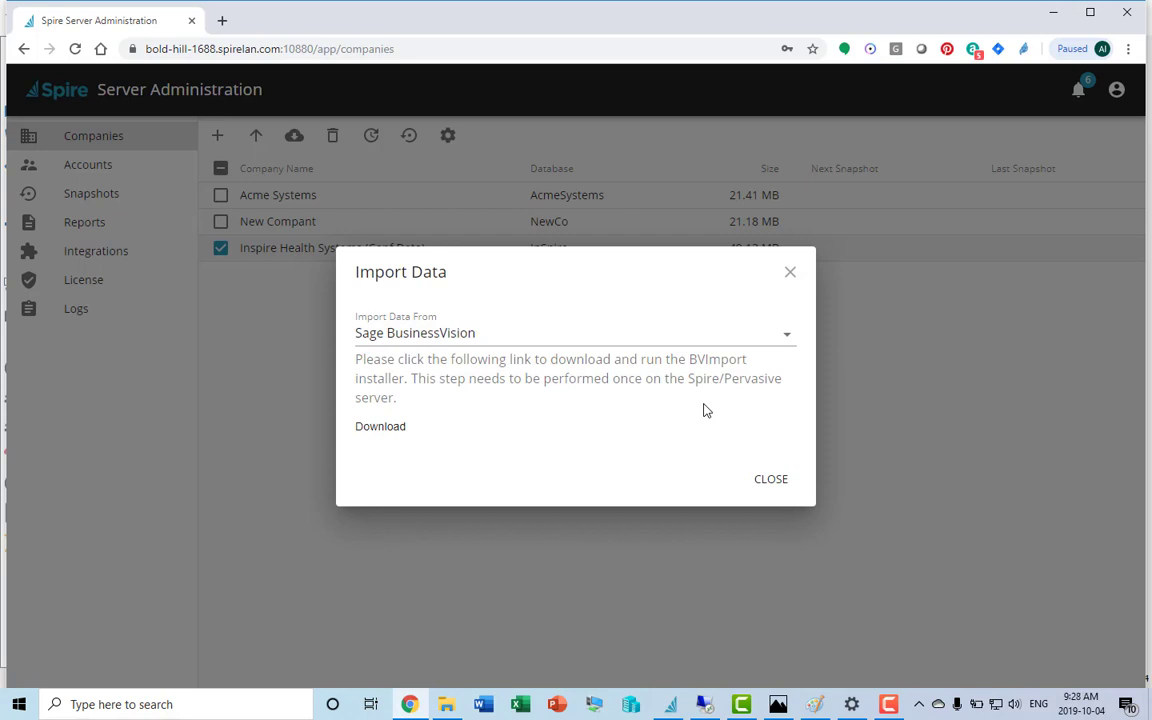
Close the import window and create a new non-admin user account with the user's name.
{"action": "left_click", "coordinate": [770, 478]}
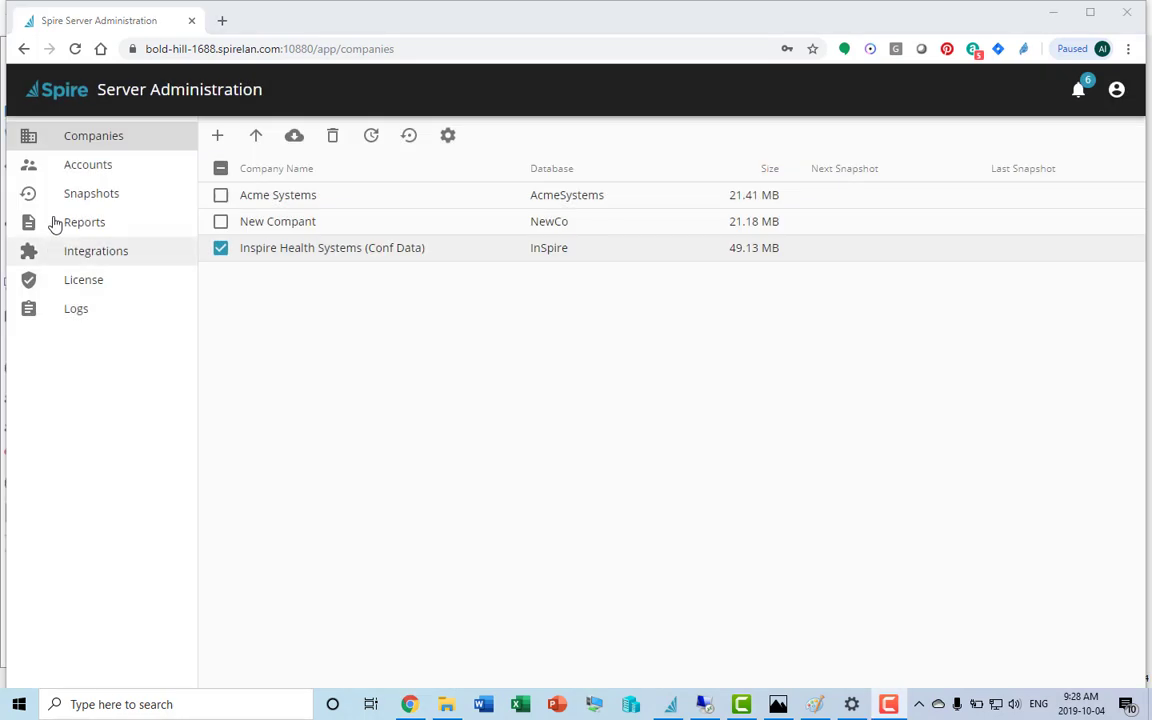
{"action": "left_click", "coordinate": [80, 167]}
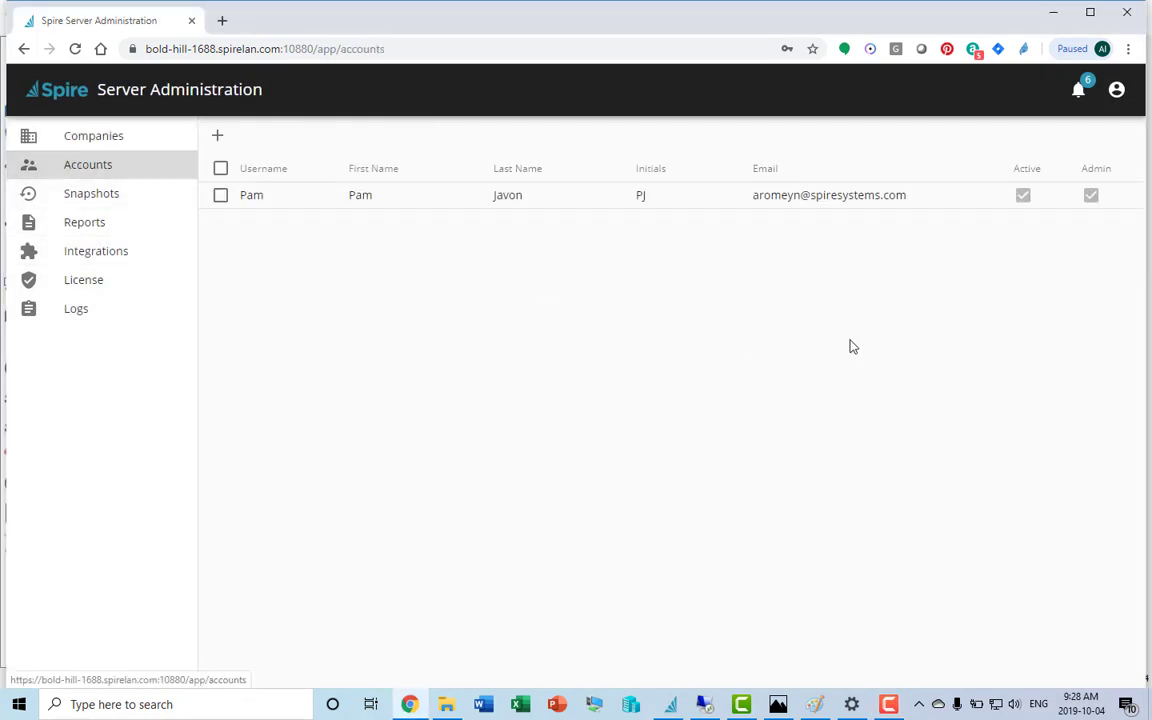
{"action": "left_click", "coordinate": [217, 139]}
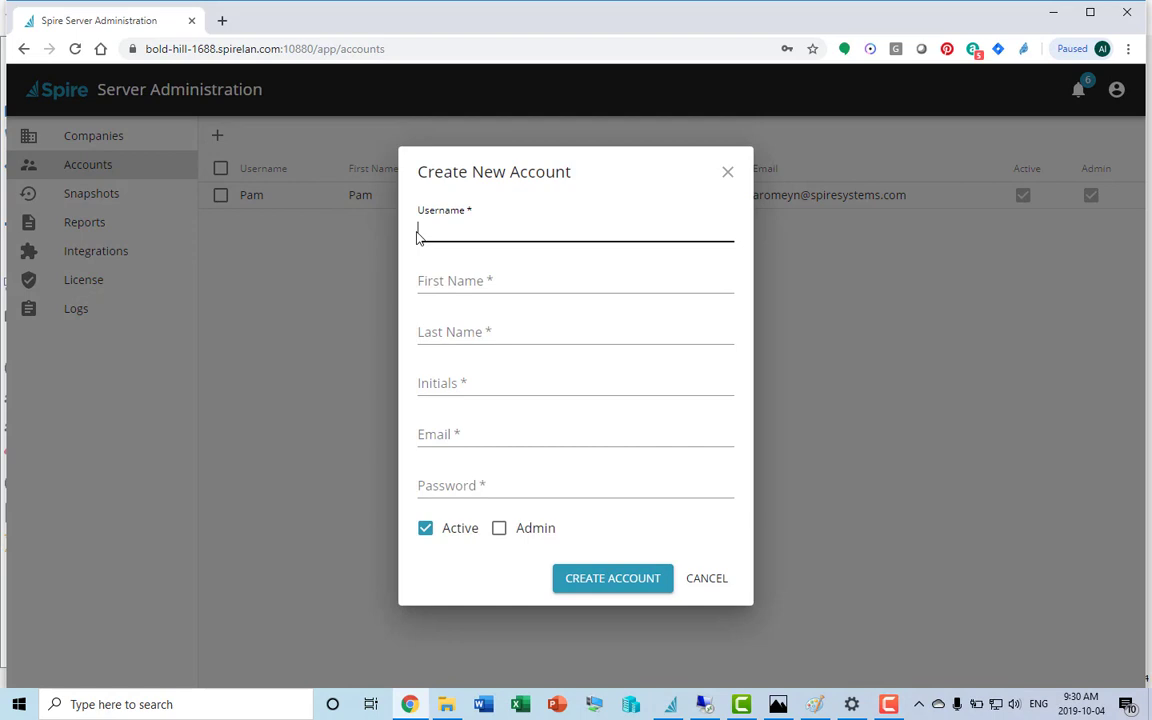
{"action": "type", "text": "Mary"}
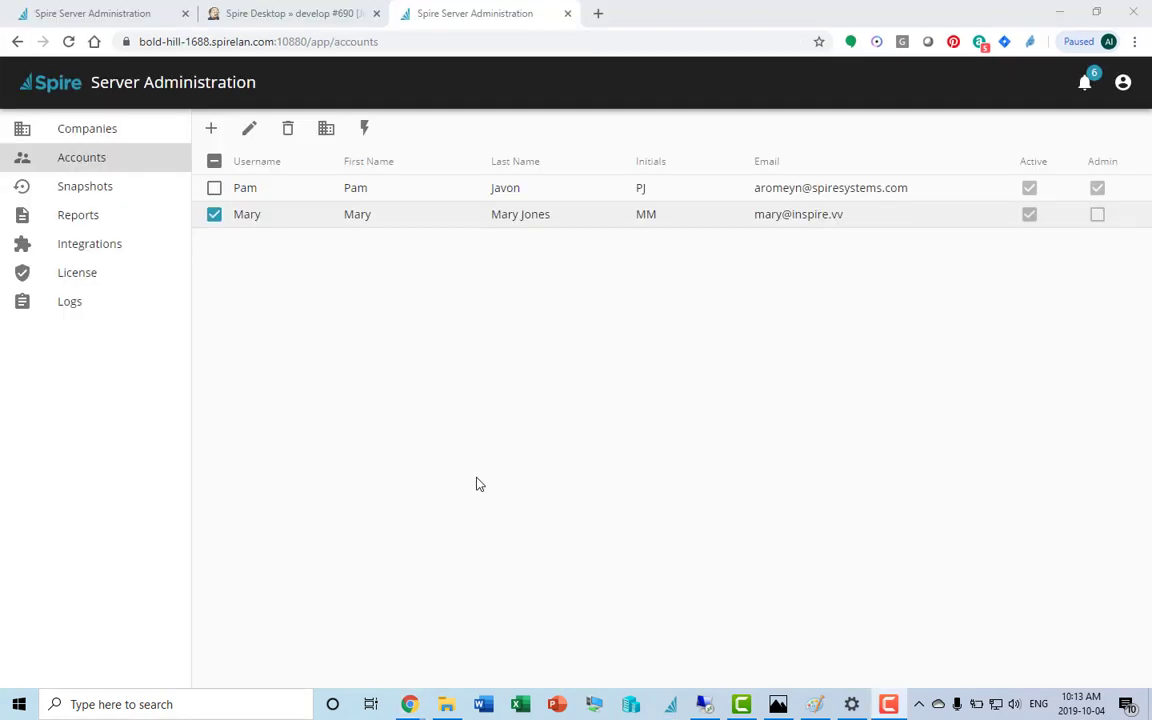
Grant the new user access to AcmeSystems and NewCo, leaving InSpire unticked.
{"action": "left_click", "coordinate": [214, 215]}
{"action": "left_click", "coordinate": [215, 216]}
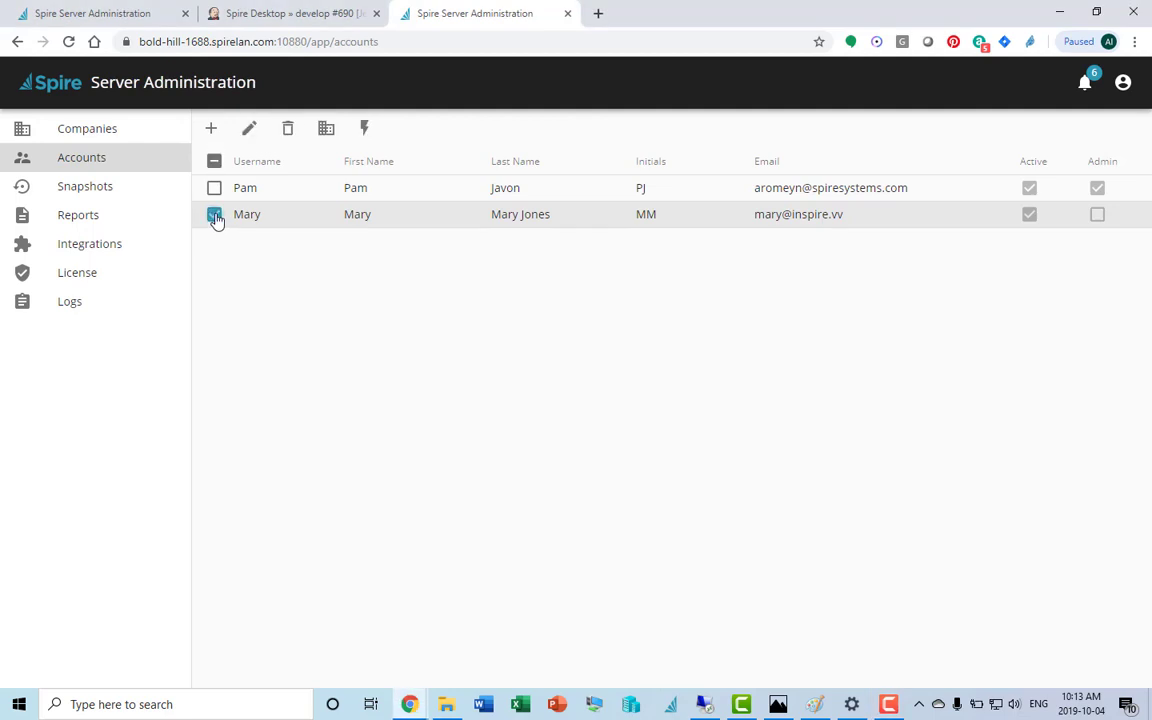
{"action": "left_click", "coordinate": [326, 129]}
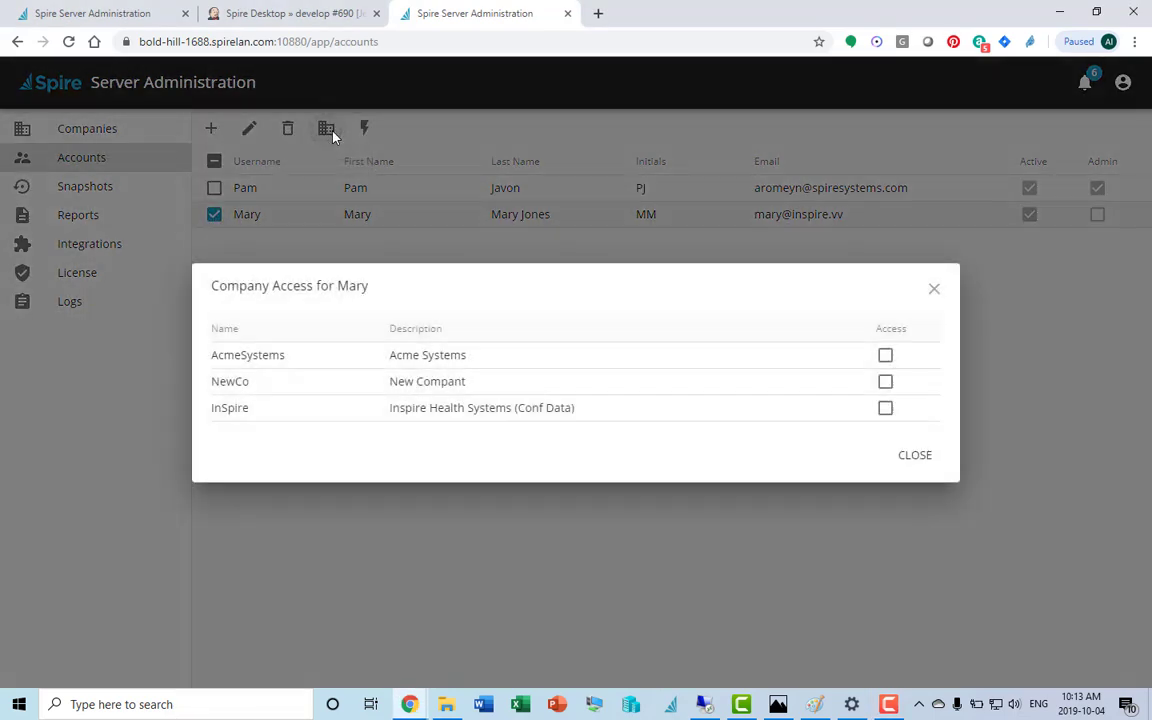
{"action": "left_click", "coordinate": [885, 359]}
{"action": "left_click", "coordinate": [885, 384]}
{"action": "left_click", "coordinate": [913, 458]}
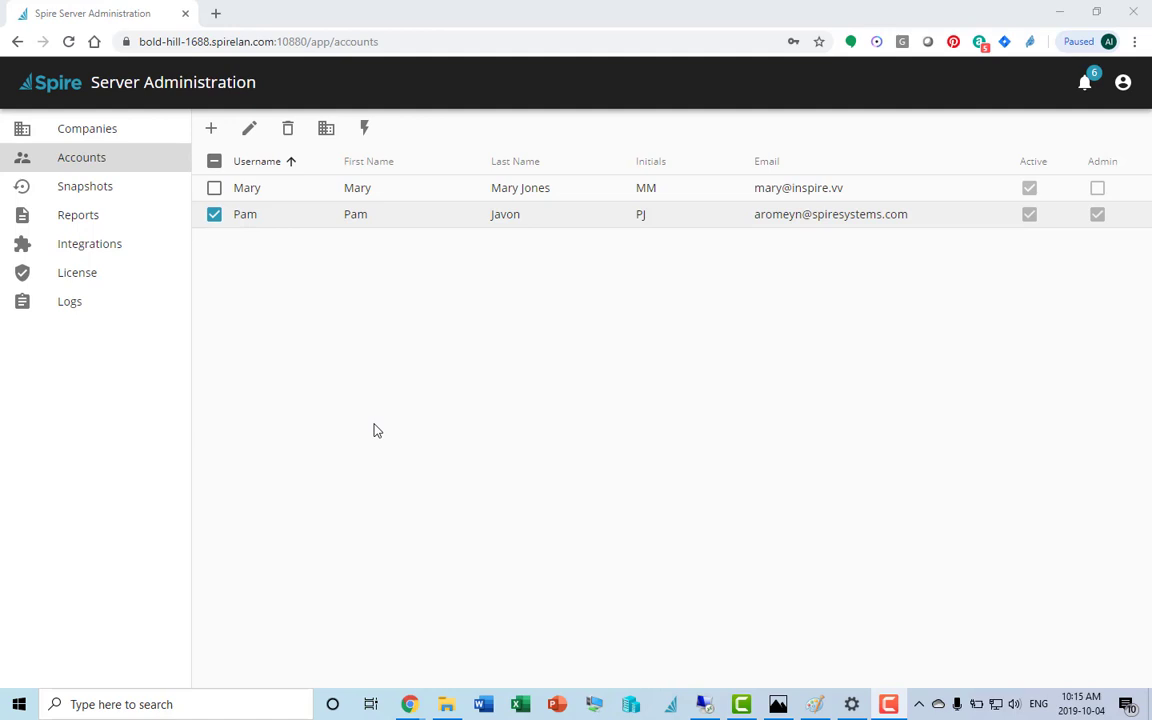
Select only the new user account and deactivate it.
{"action": "left_click", "coordinate": [214, 190]}
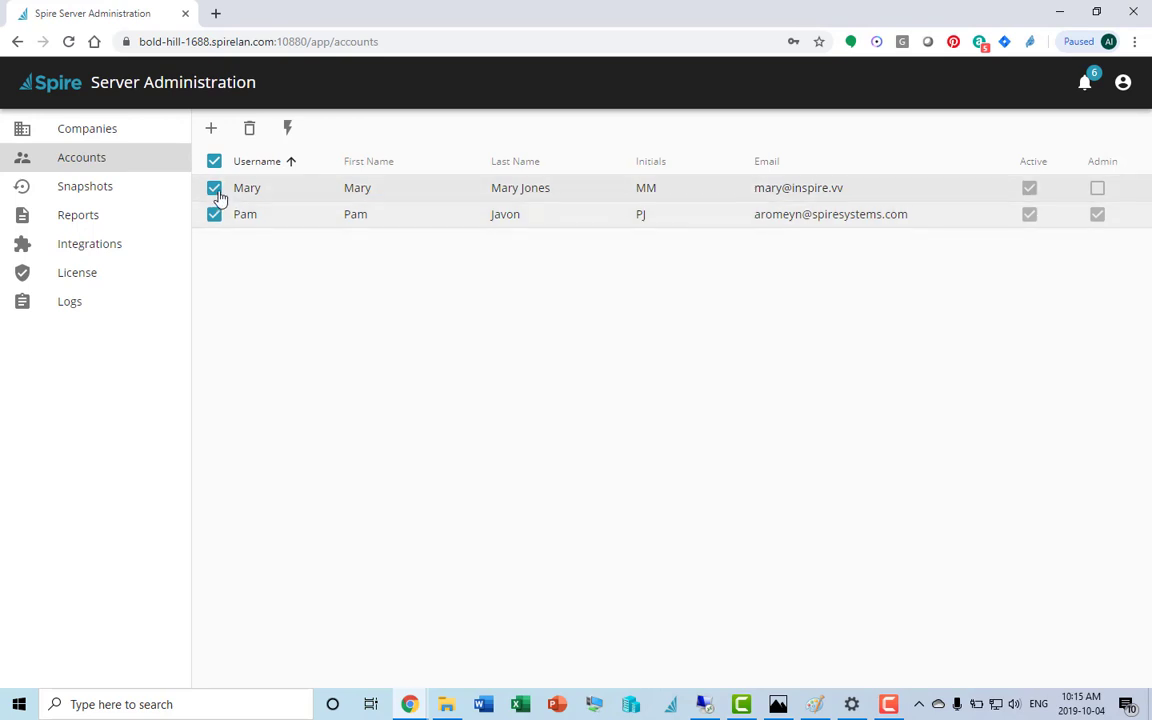
{"action": "left_click", "coordinate": [218, 190]}
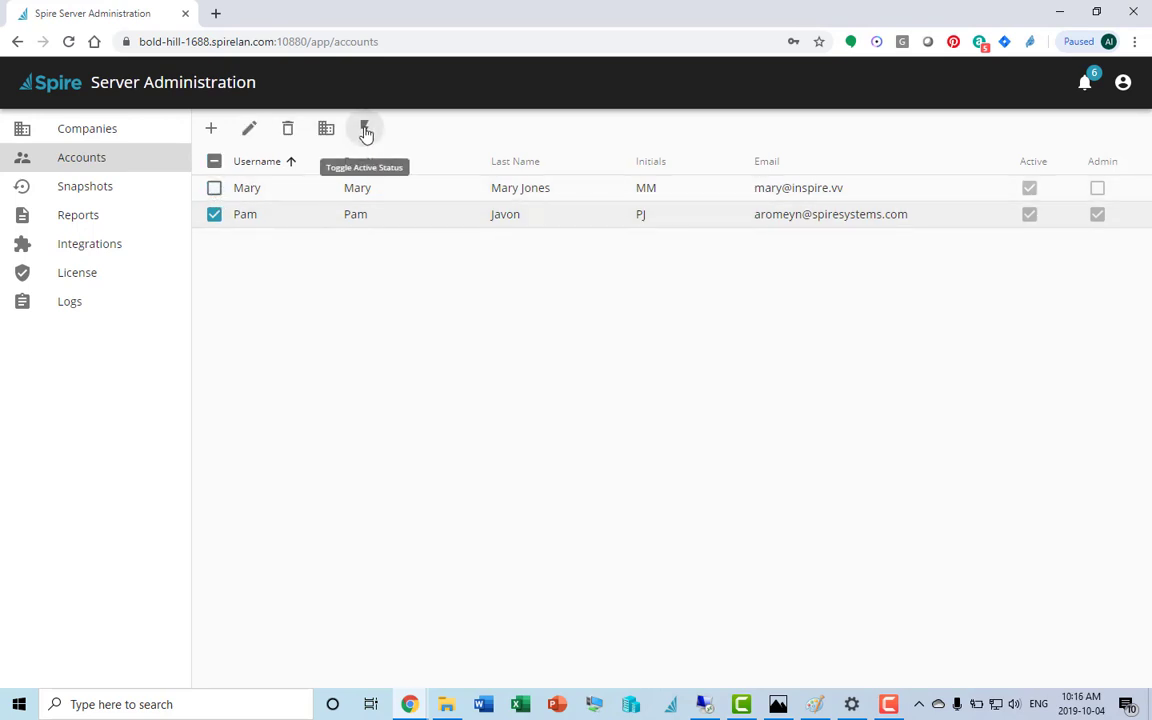
{"action": "left_click", "coordinate": [214, 188]}
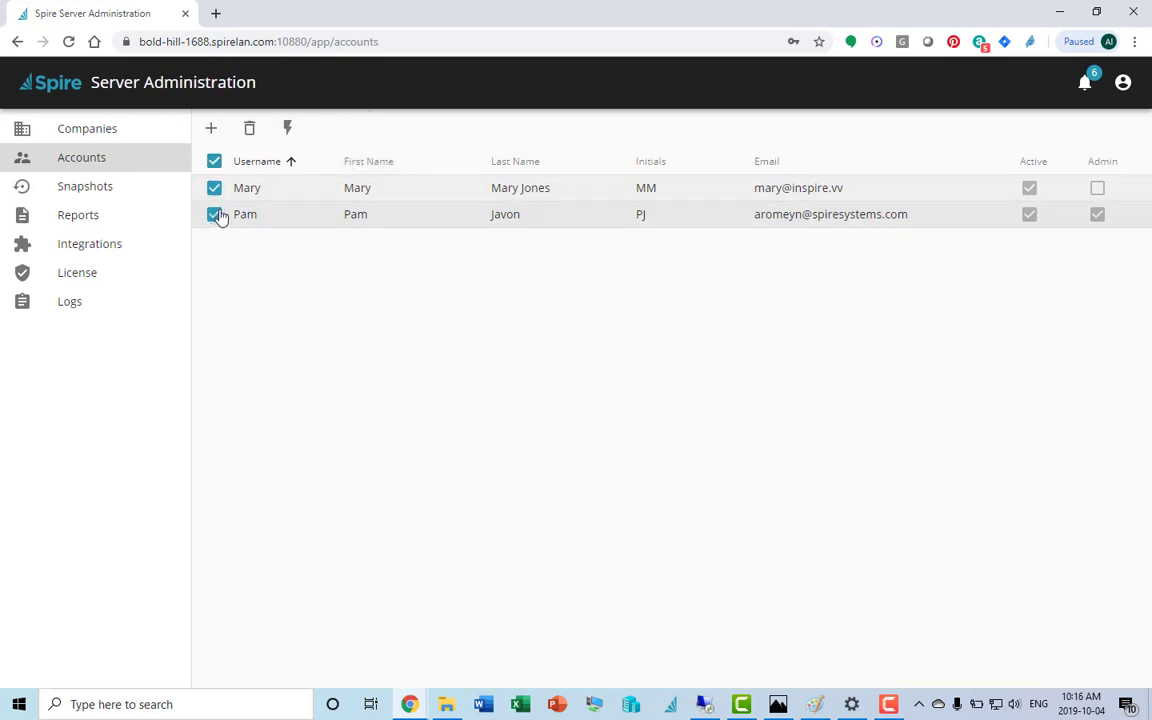
{"action": "left_click", "coordinate": [217, 215]}
{"action": "left_click", "coordinate": [364, 129]}
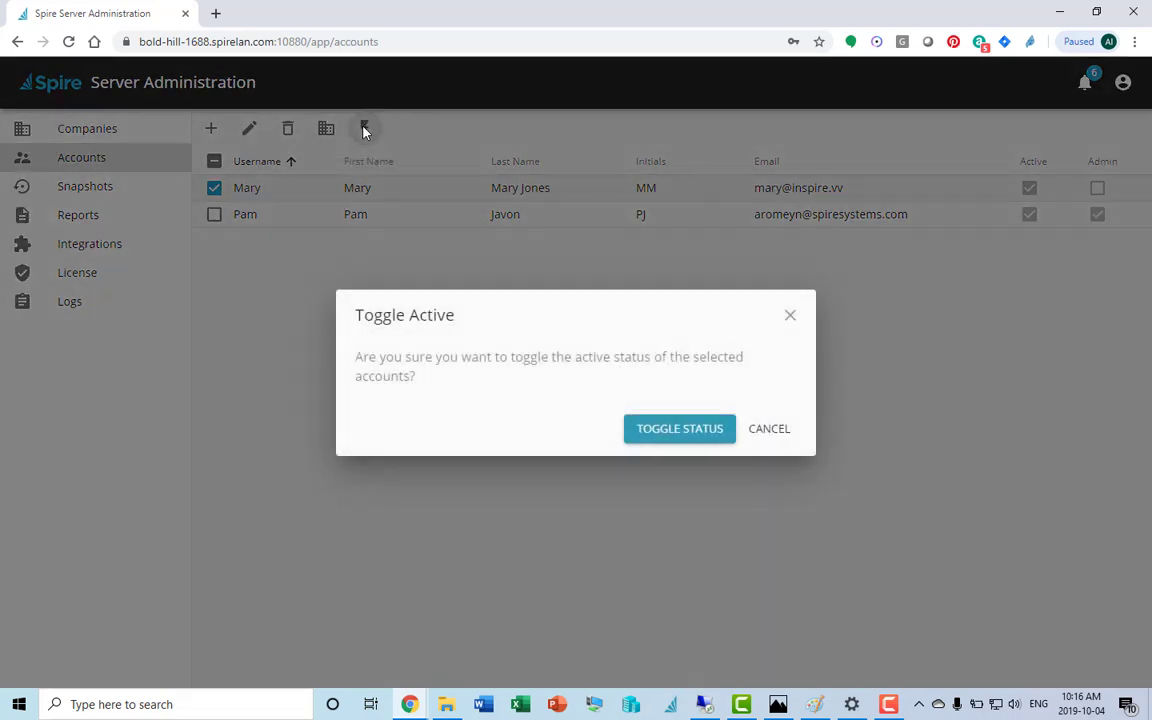
{"action": "left_click", "coordinate": [683, 429]}
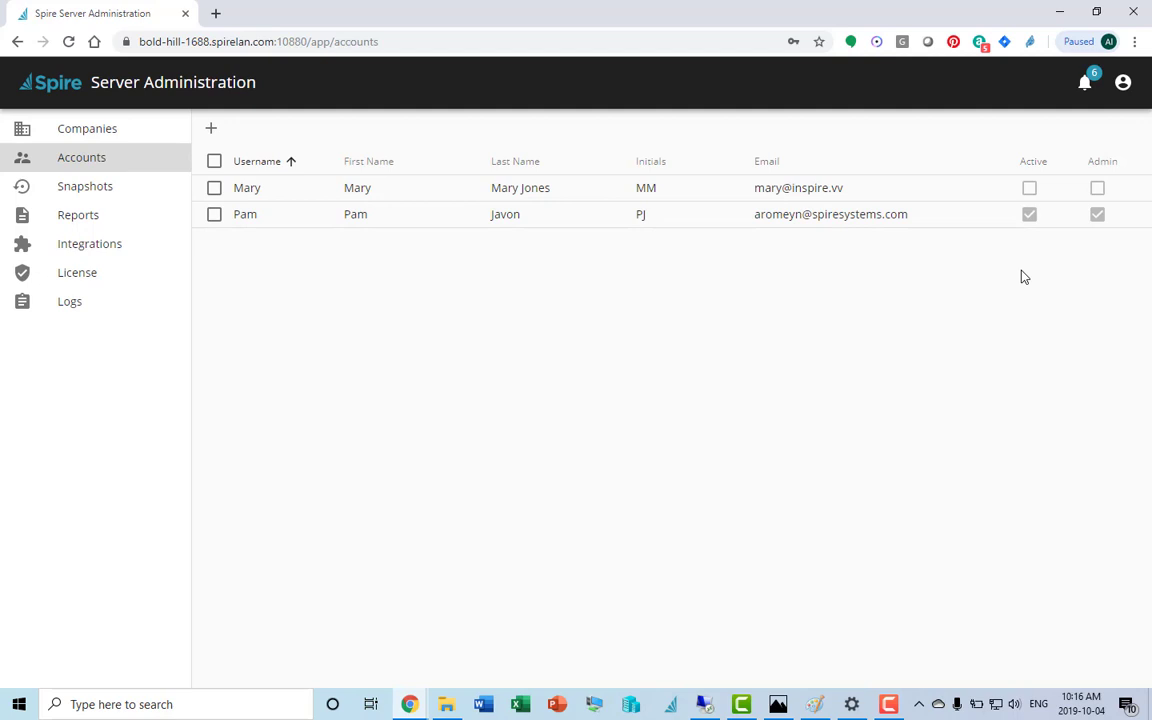
Reactivate the new user account.
{"action": "left_click", "coordinate": [215, 192]}
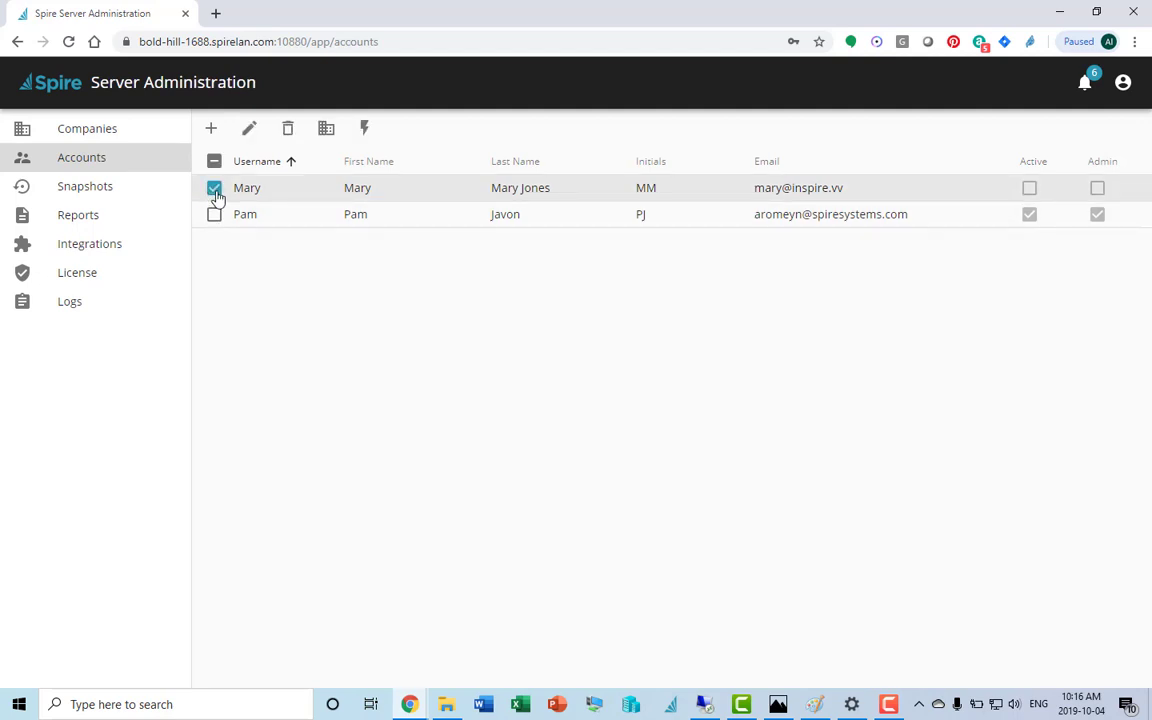
{"action": "left_click", "coordinate": [365, 129]}
{"action": "left_click", "coordinate": [675, 430]}
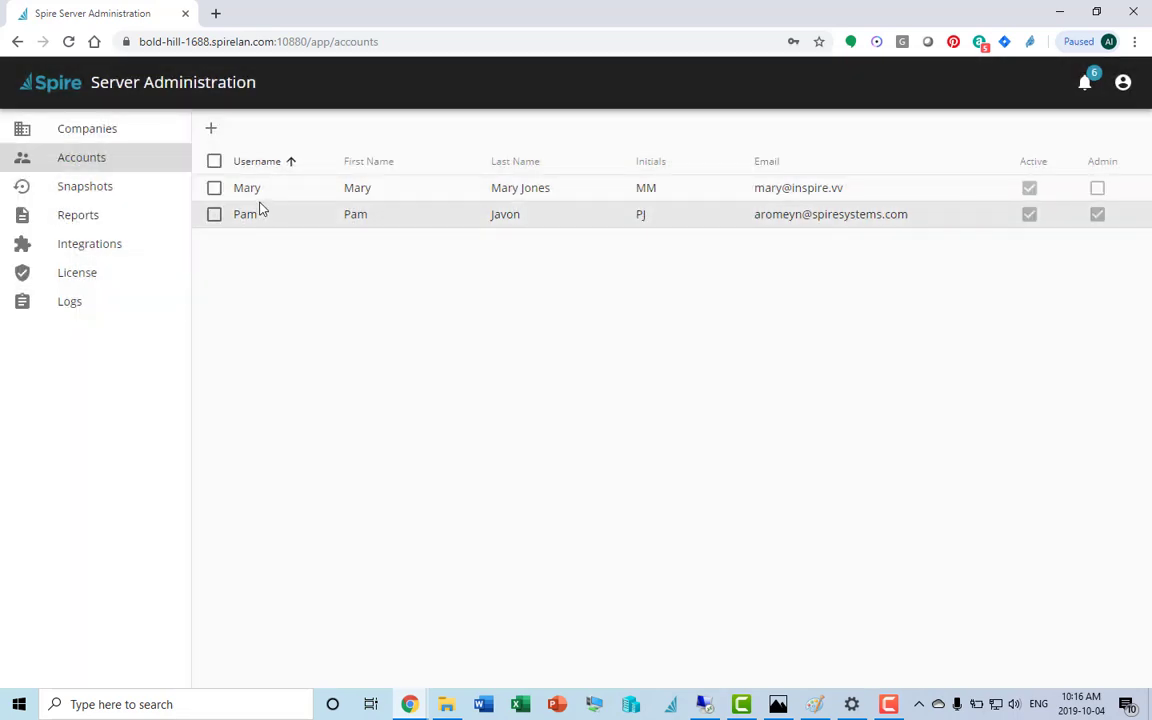
{"action": "left_click", "coordinate": [214, 214]}
{"action": "left_click", "coordinate": [214, 189]}
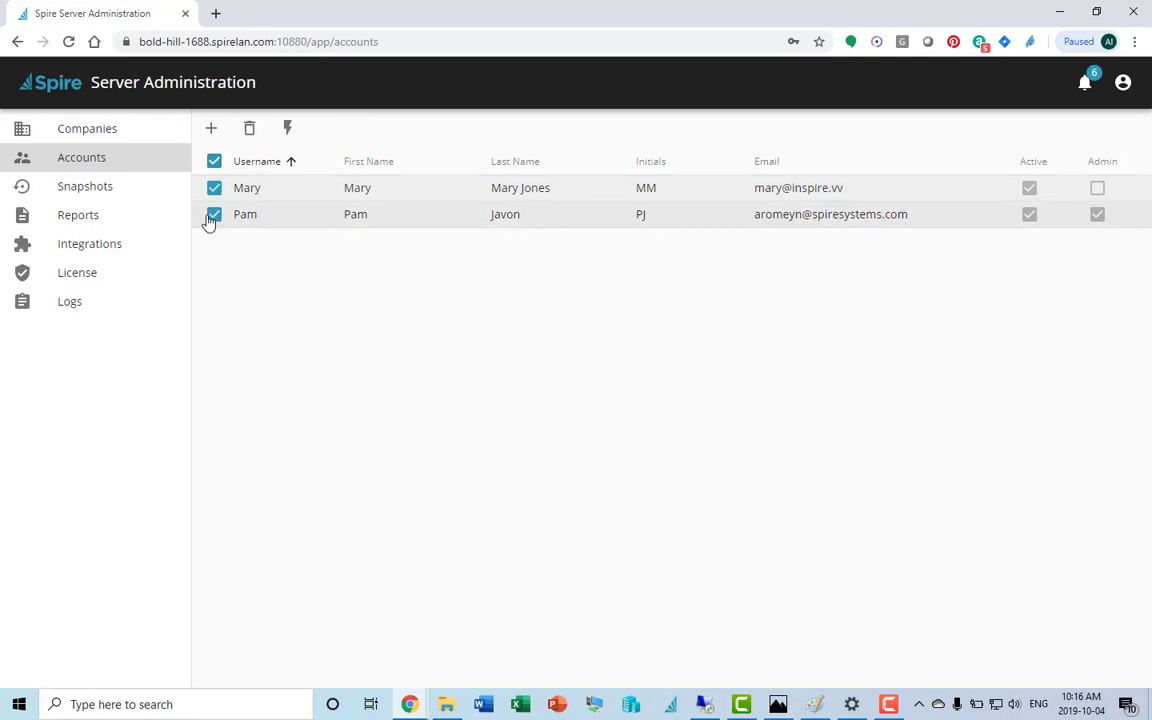
{"action": "left_click", "coordinate": [214, 214]}
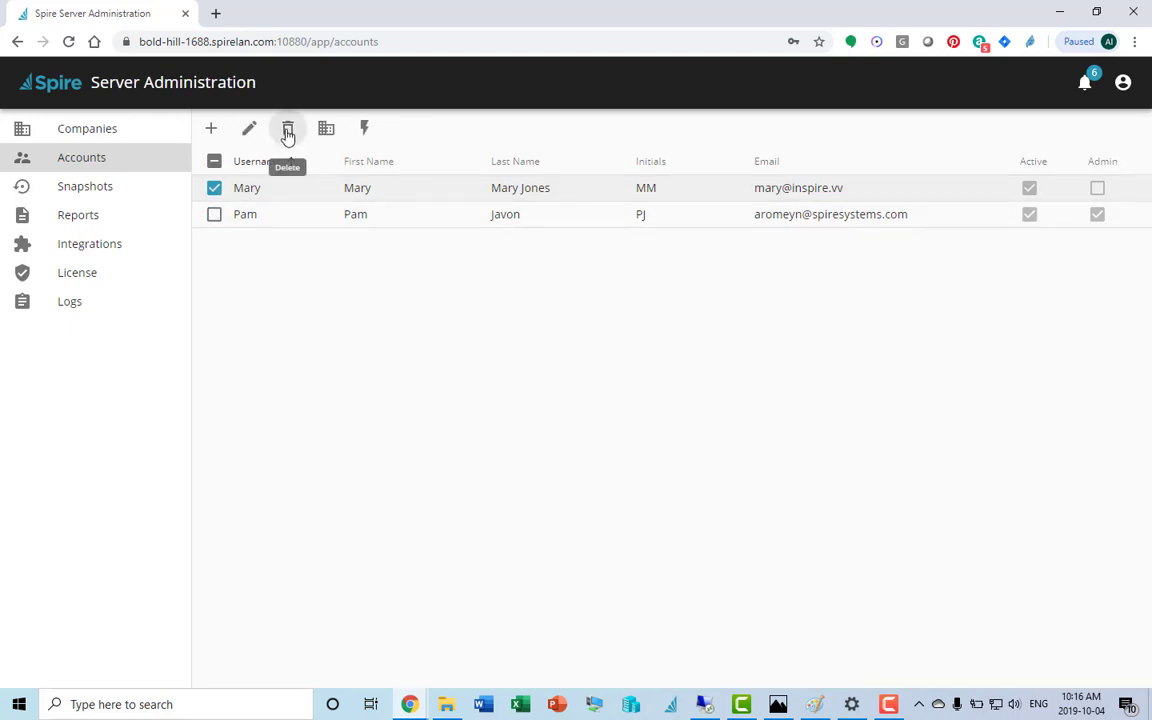
{"action": "left_click", "coordinate": [250, 130]}
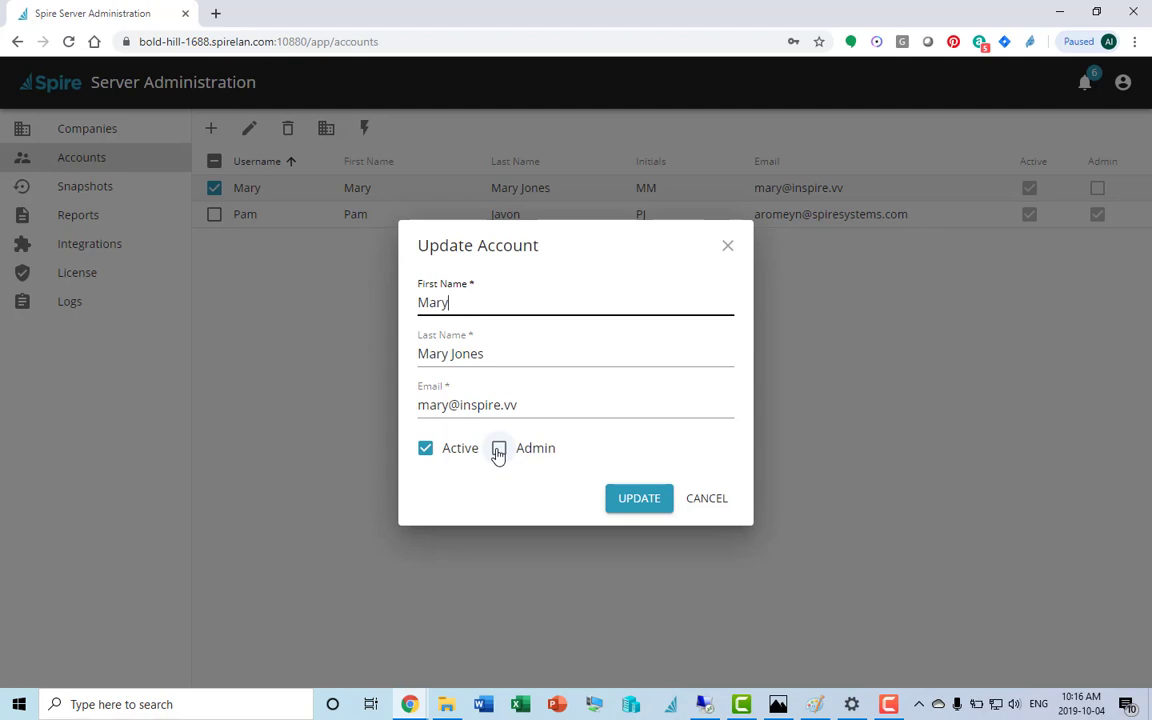
{"action": "left_click", "coordinate": [704, 500]}
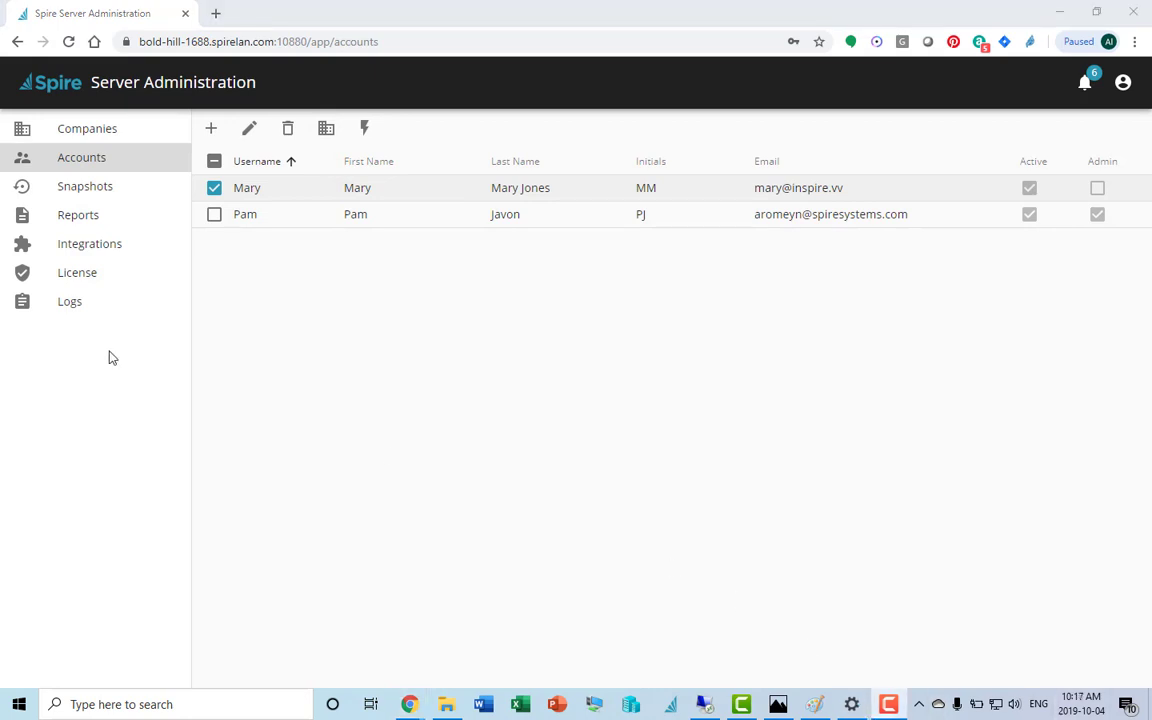
Download the InSpire snapshot backup file from the Snapshots list.
{"action": "left_click", "coordinate": [88, 188]}
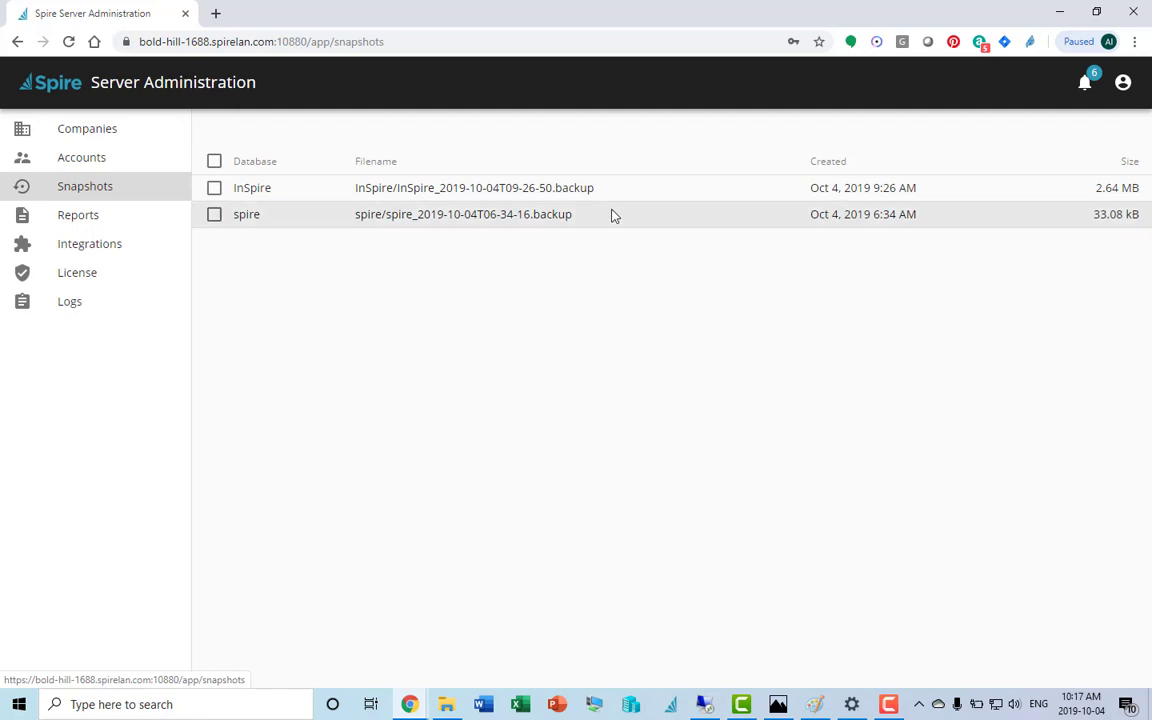
{"action": "left_click", "coordinate": [447, 195]}
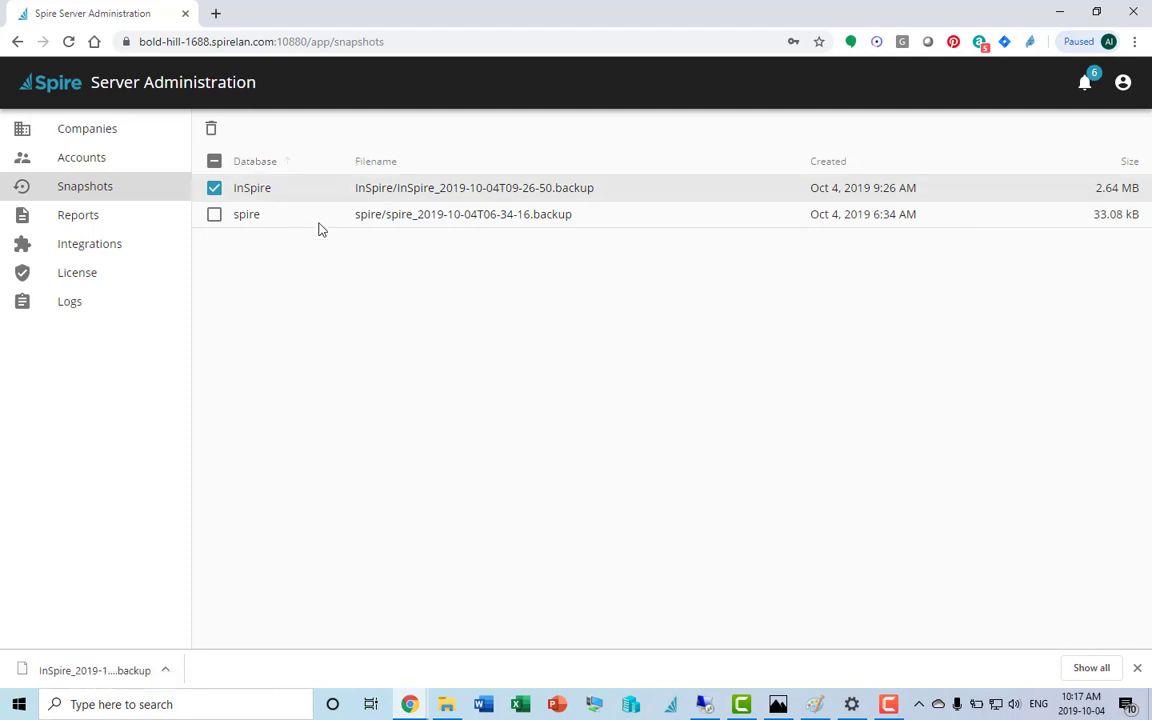
{"action": "left_click", "coordinate": [214, 187]}
{"action": "left_click", "coordinate": [214, 187]}
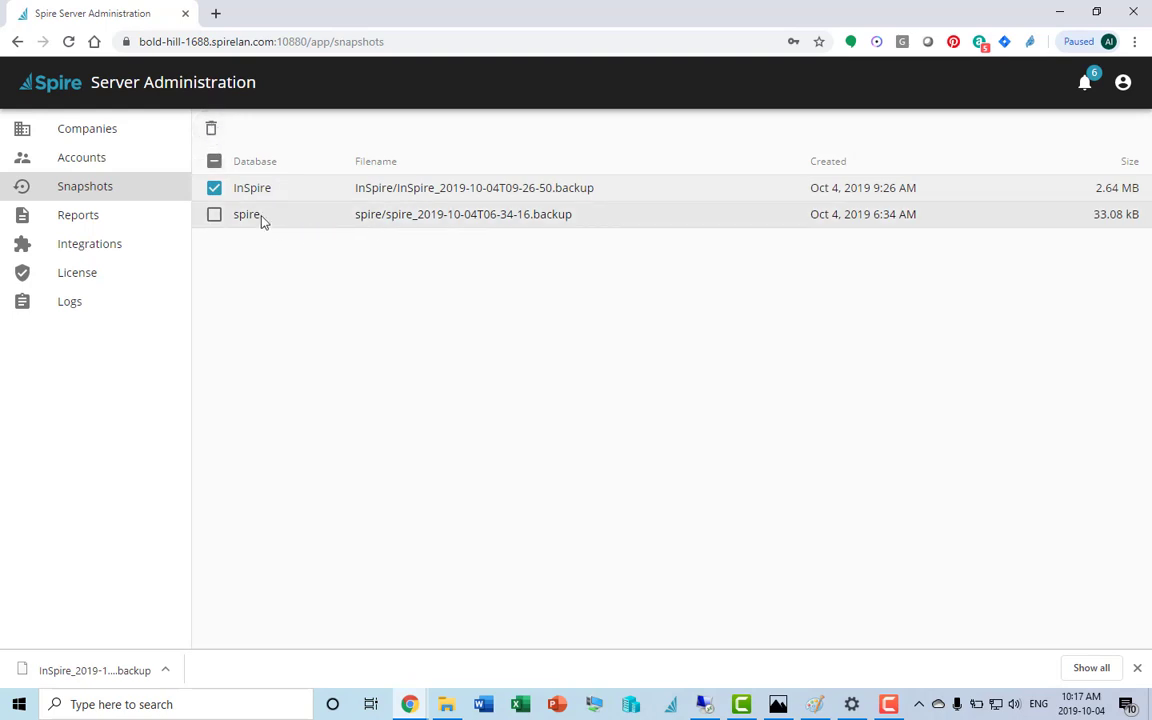
Check and uncheck the spire snapshot, then go to the Reports page.
{"action": "left_click", "coordinate": [214, 187]}
{"action": "left_click", "coordinate": [214, 214]}
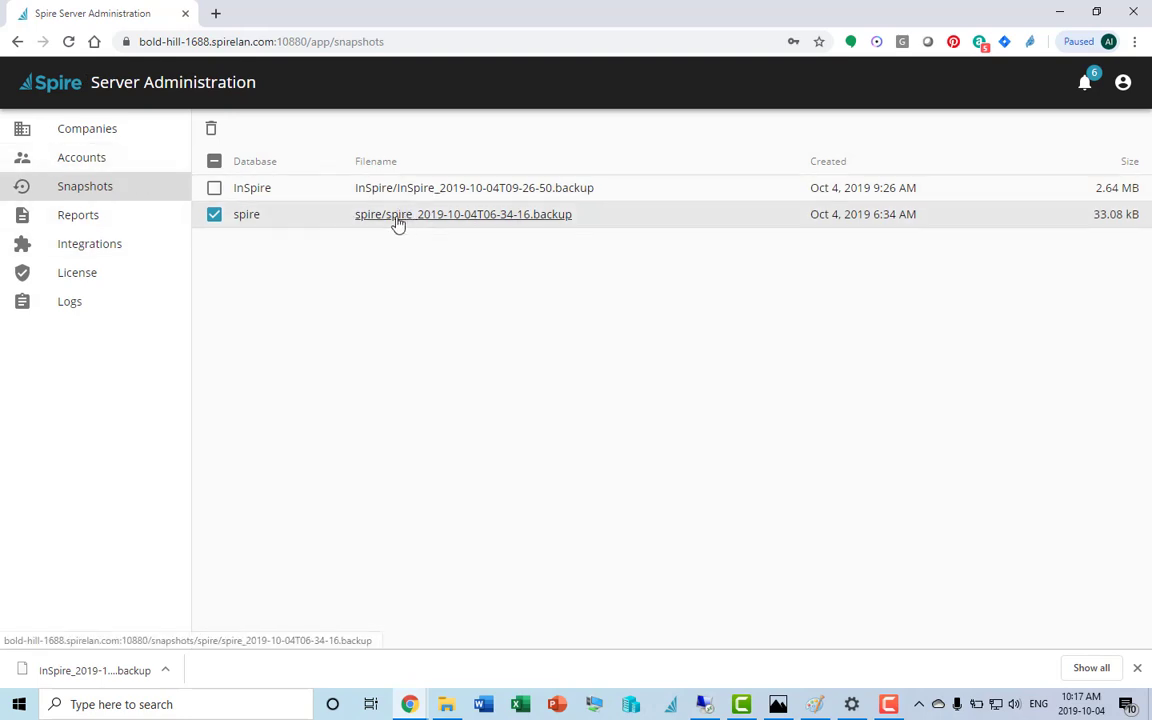
{"action": "left_click", "coordinate": [214, 216]}
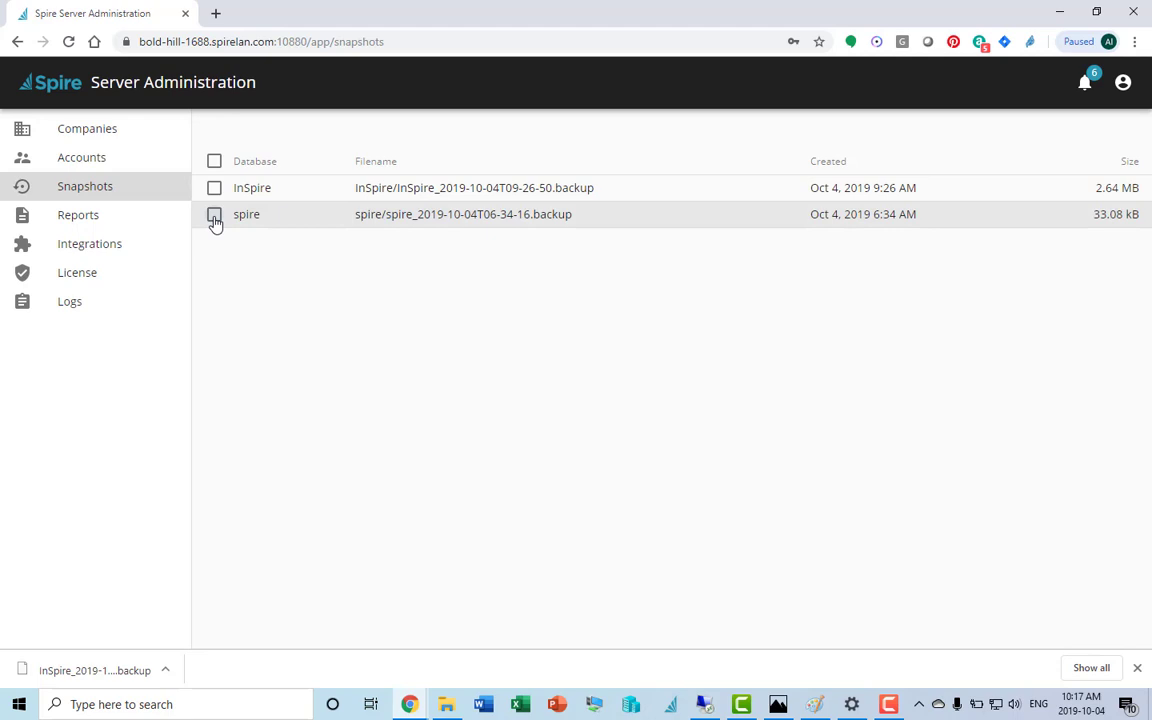
{"action": "left_click", "coordinate": [86, 224]}
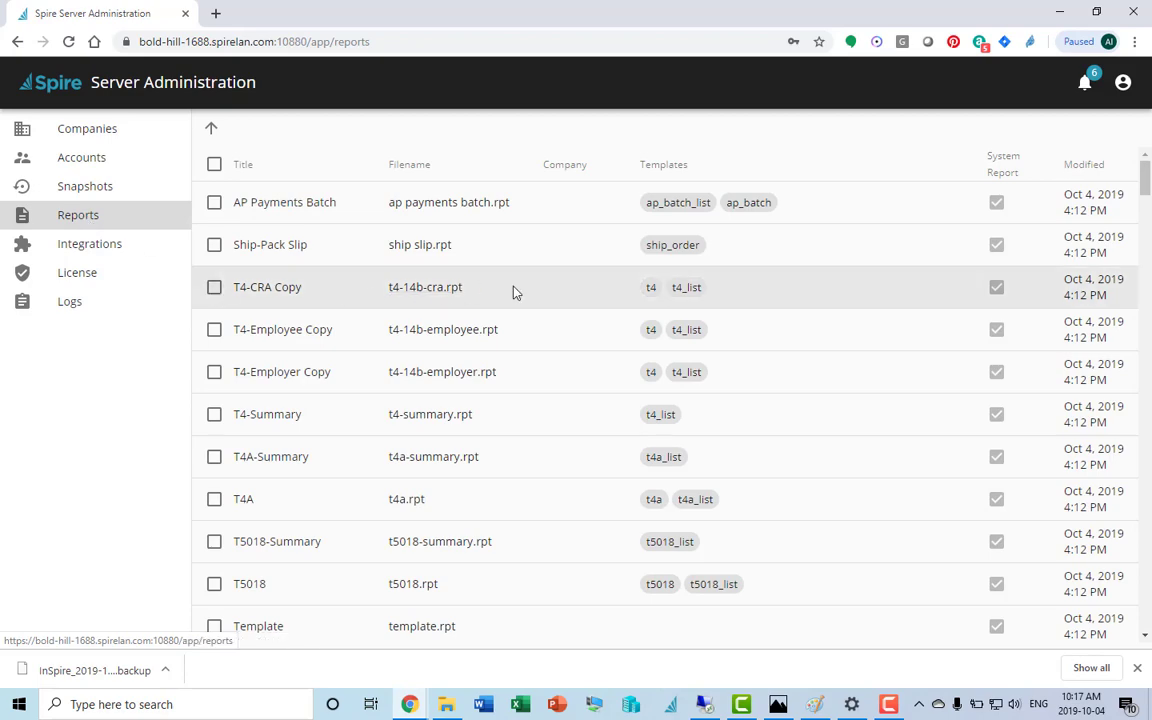
Toggle the AR Payment Receipt report's status off, confirming TOGGLE STATUS.
{"action": "scroll", "coordinate": [325, 440], "scroll_direction": "down", "scroll_amount": 4}
{"action": "scroll", "coordinate": [335, 500], "scroll_direction": "down", "scroll_amount": 4}
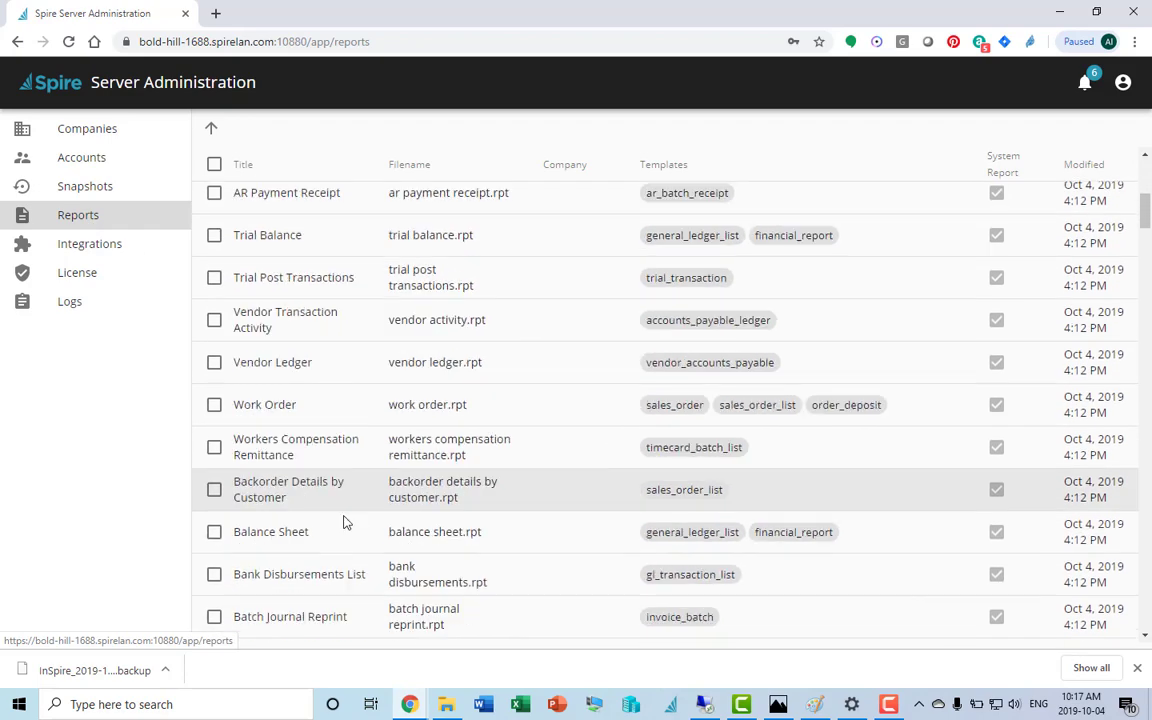
{"action": "scroll", "coordinate": [342, 527], "scroll_direction": "up", "scroll_amount": 8}
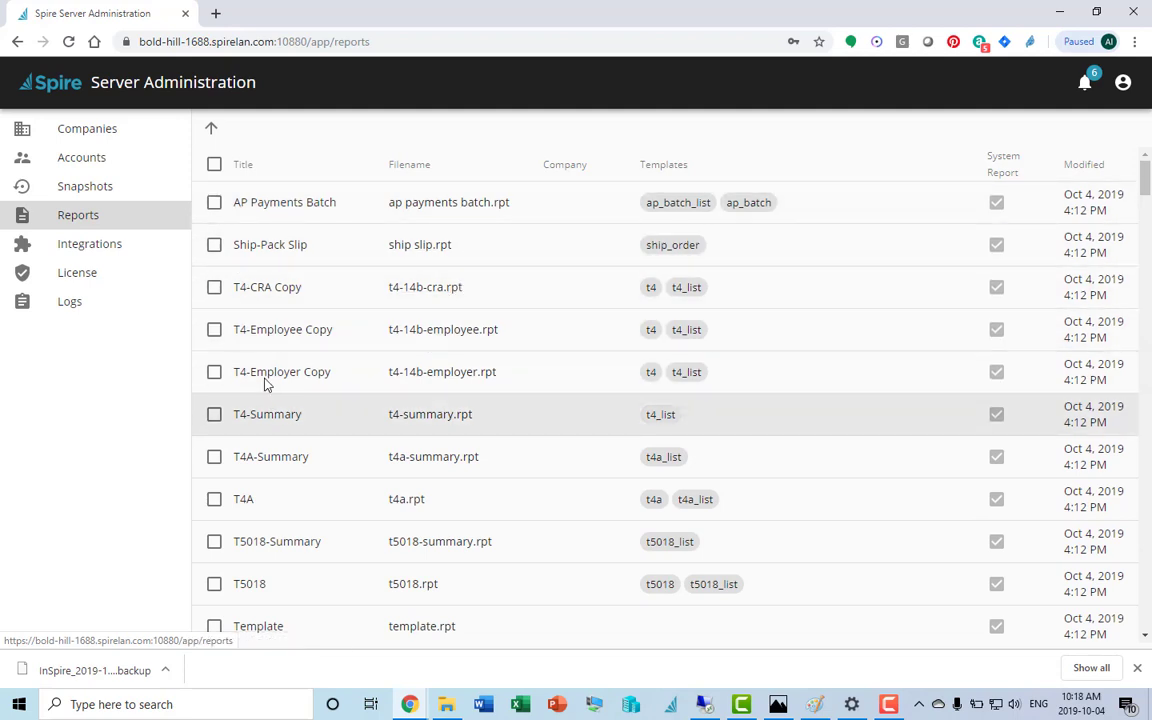
{"action": "scroll", "coordinate": [393, 546], "scroll_direction": "down", "scroll_amount": 2}
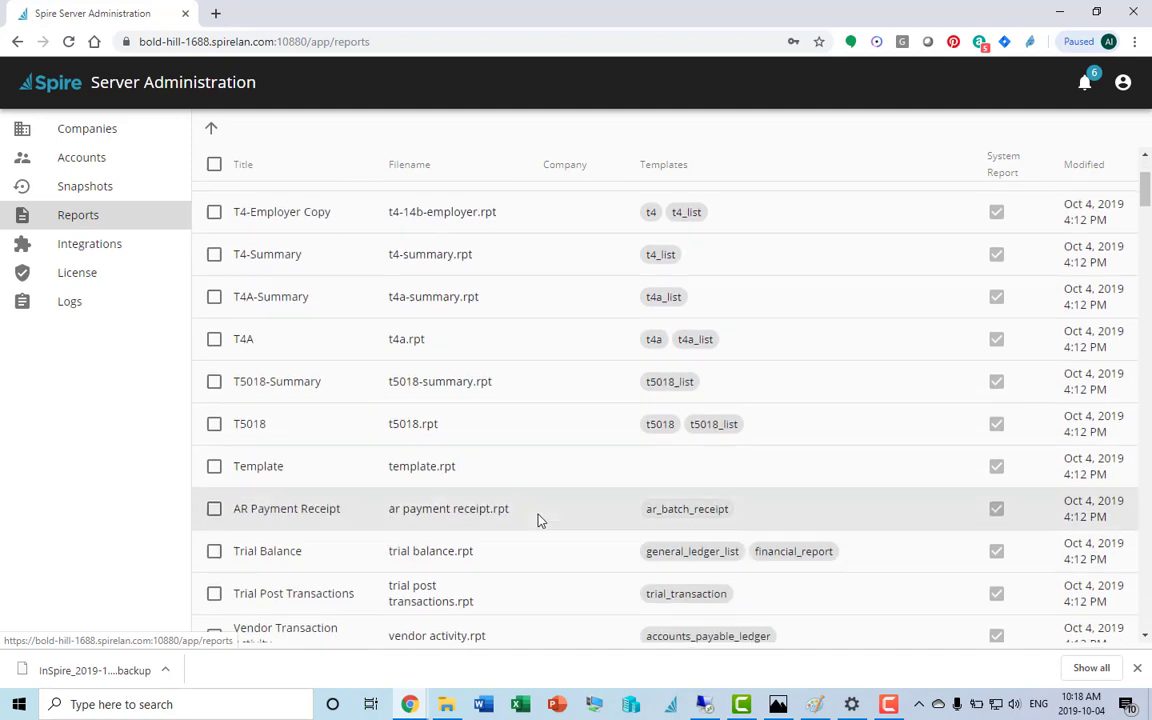
{"action": "left_click", "coordinate": [214, 510]}
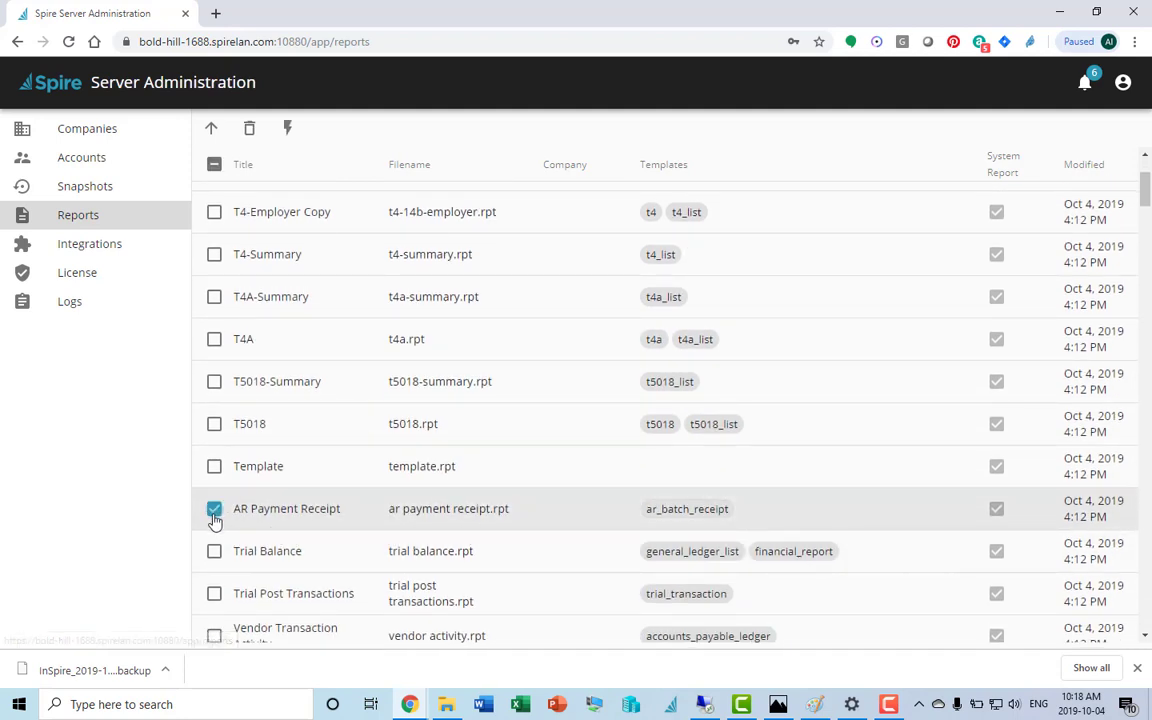
{"action": "left_click", "coordinate": [287, 131]}
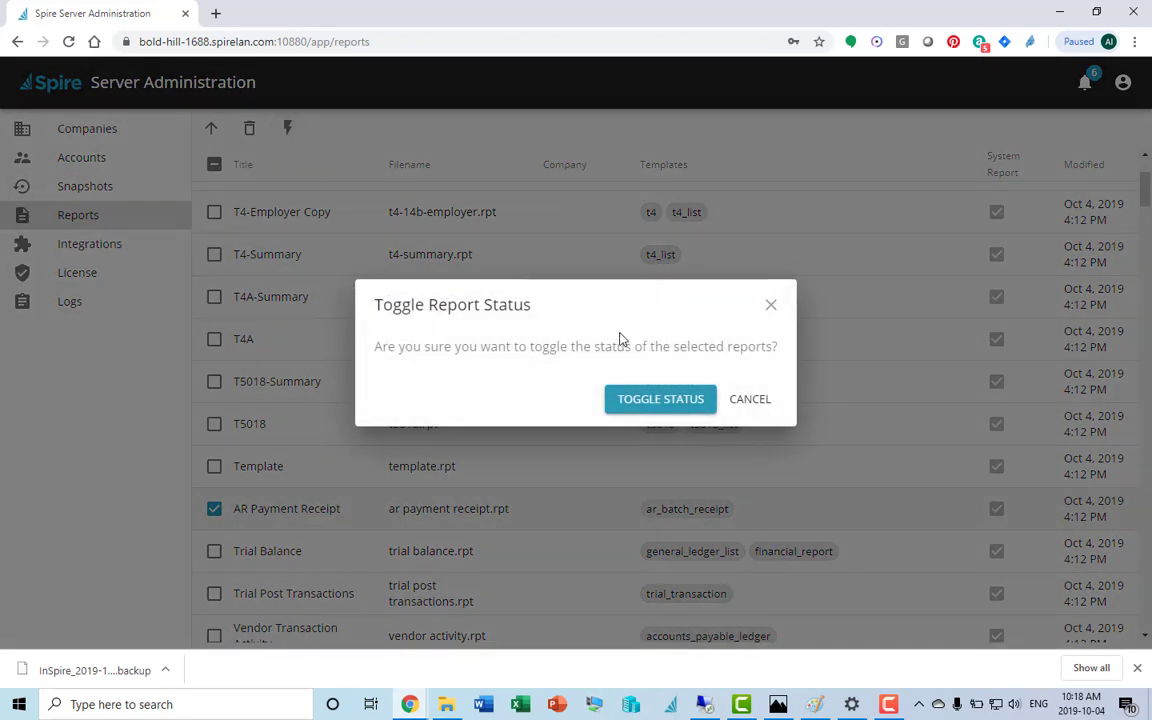
{"action": "left_click", "coordinate": [656, 400]}
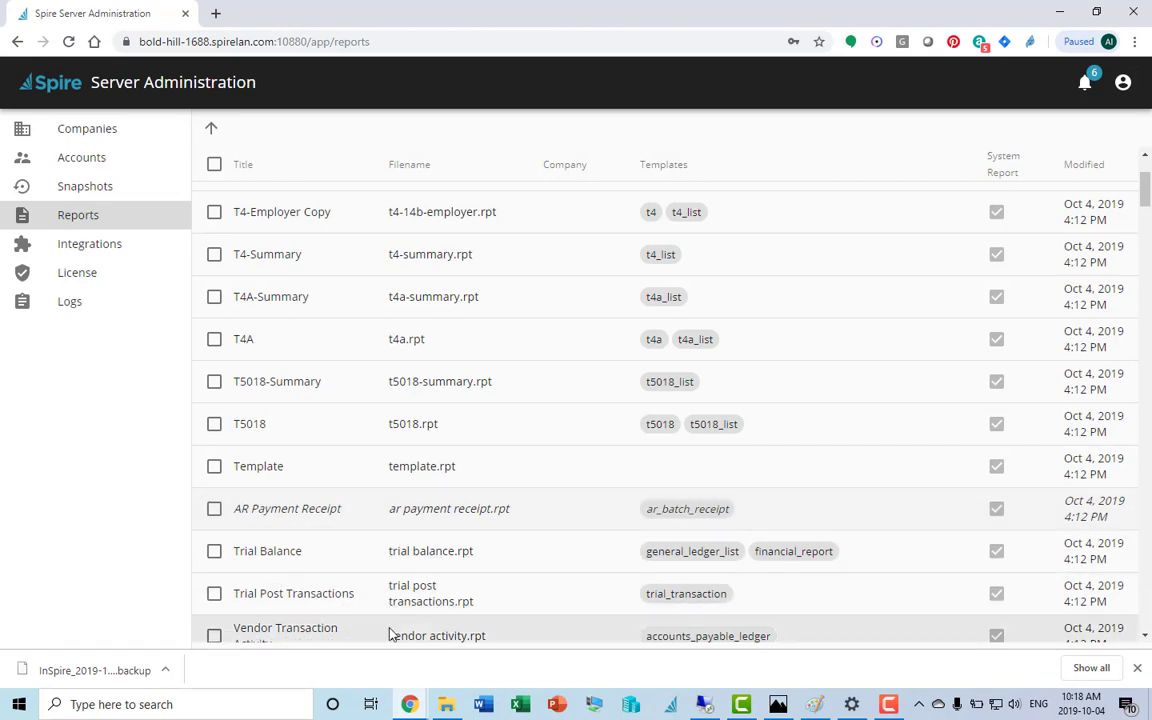
Toggle AR Payment Receipt's status back on and confirm.
{"action": "left_click", "coordinate": [214, 509]}
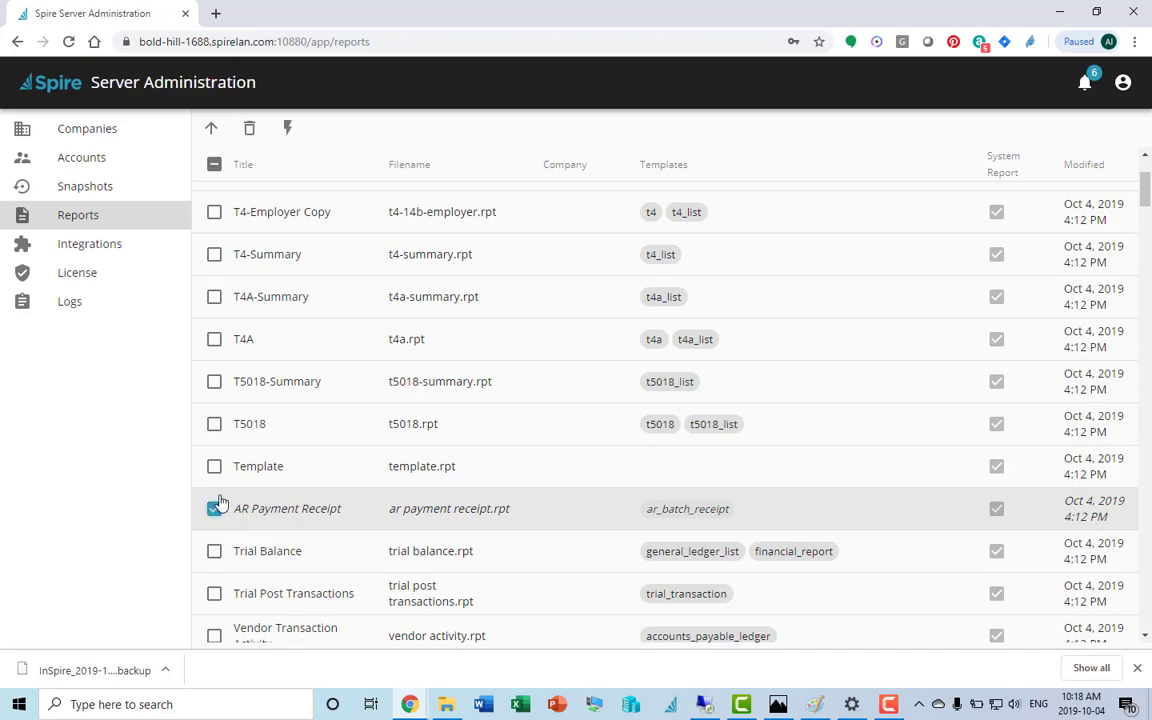
{"action": "left_click", "coordinate": [287, 128]}
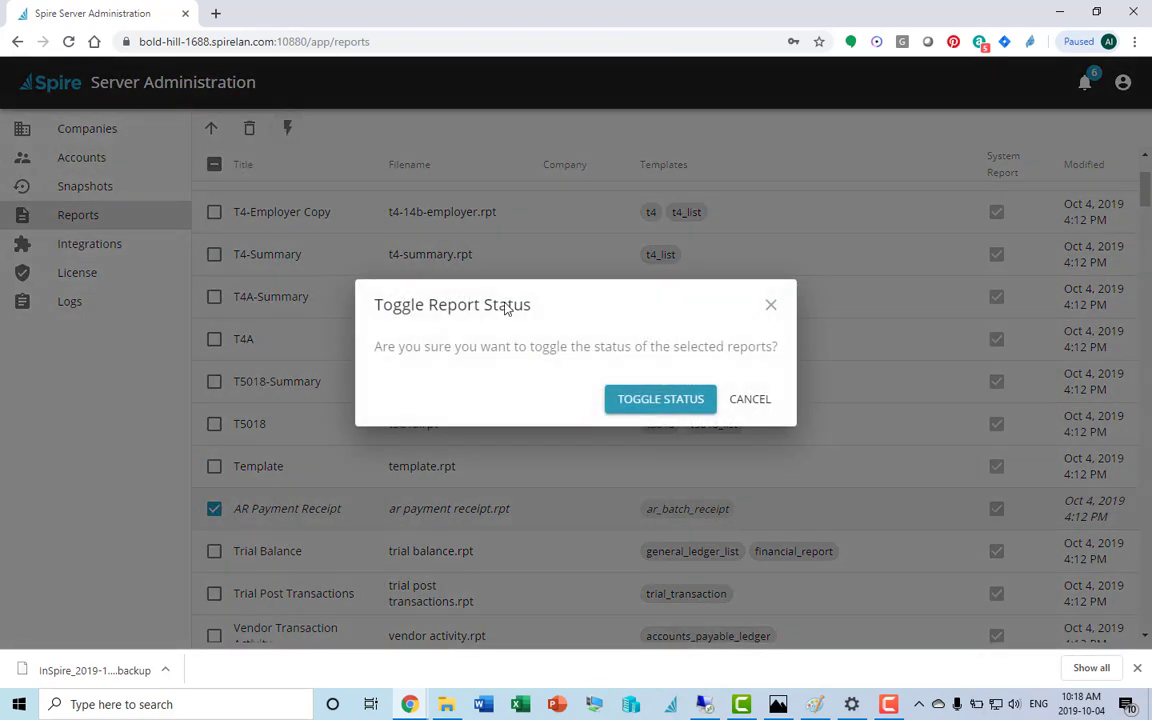
{"action": "left_click", "coordinate": [655, 406]}
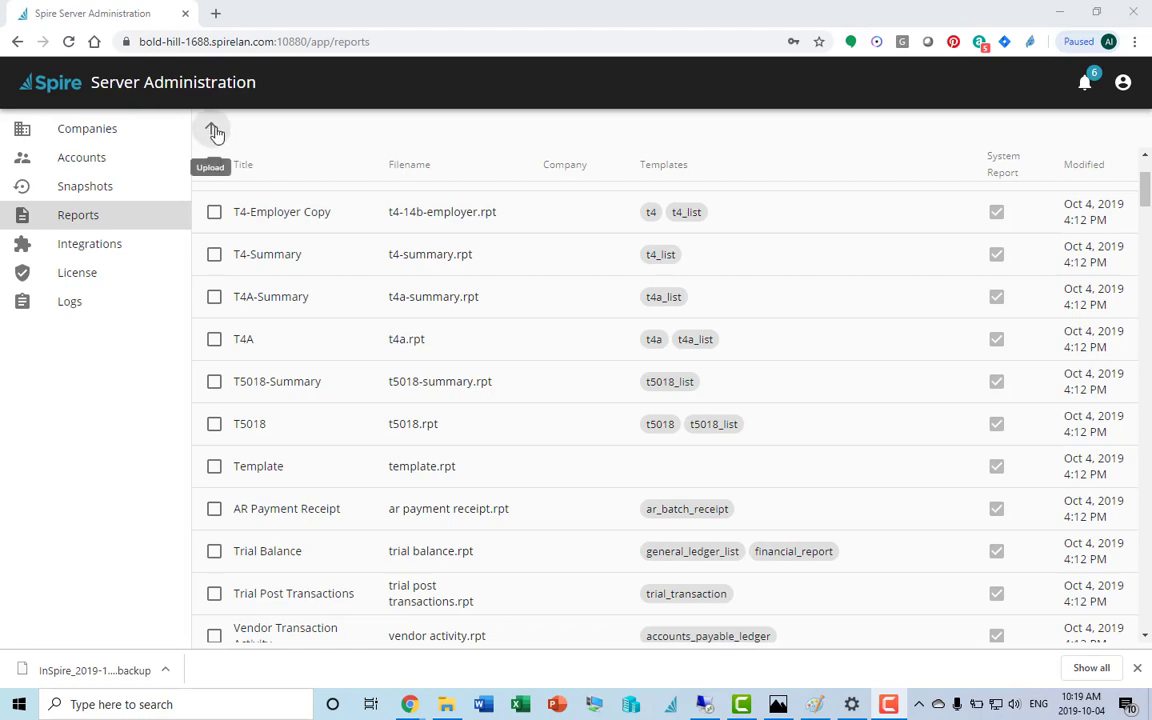
Upload Sales Order InSpire.rpt as a custom report for the InSpire company.
{"action": "left_click", "coordinate": [215, 133]}
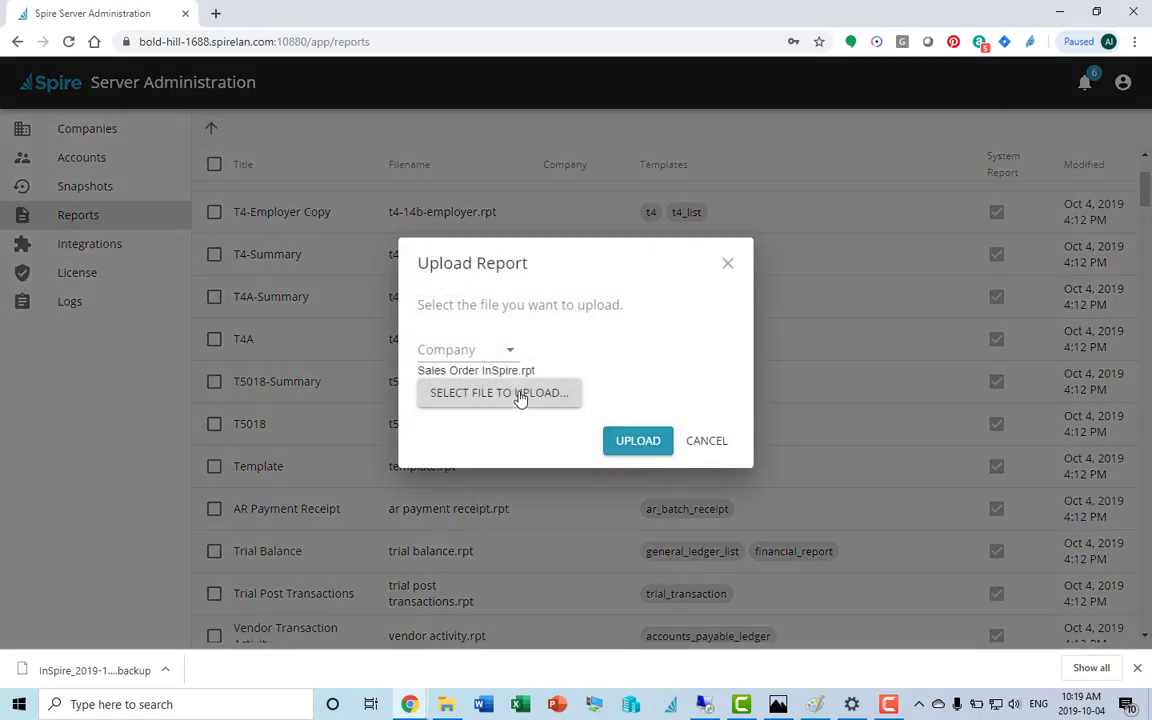
{"action": "left_click", "coordinate": [522, 398]}
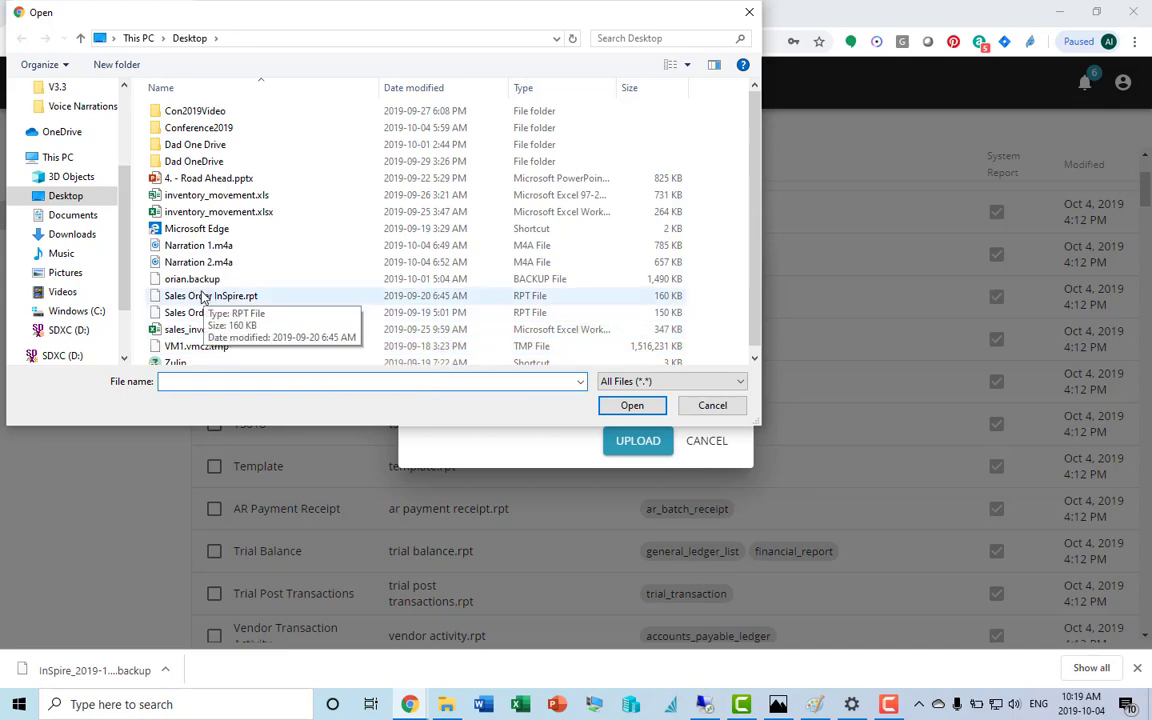
{"action": "double_click", "coordinate": [187, 297]}
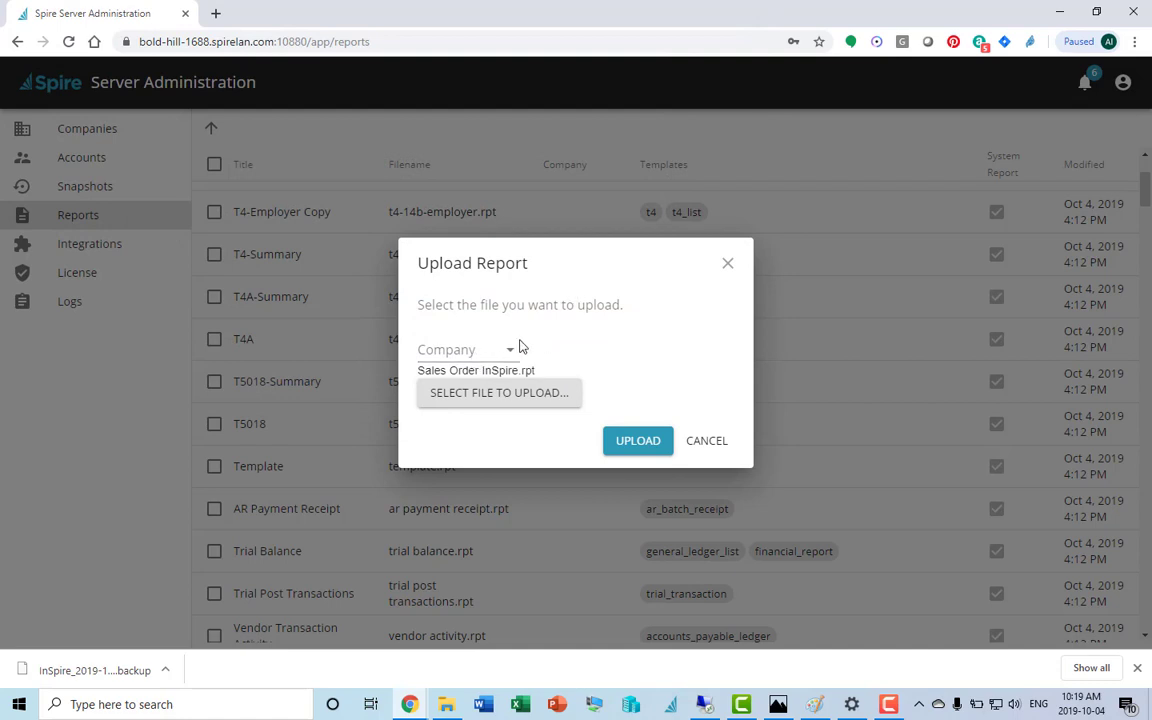
{"action": "left_click", "coordinate": [512, 354]}
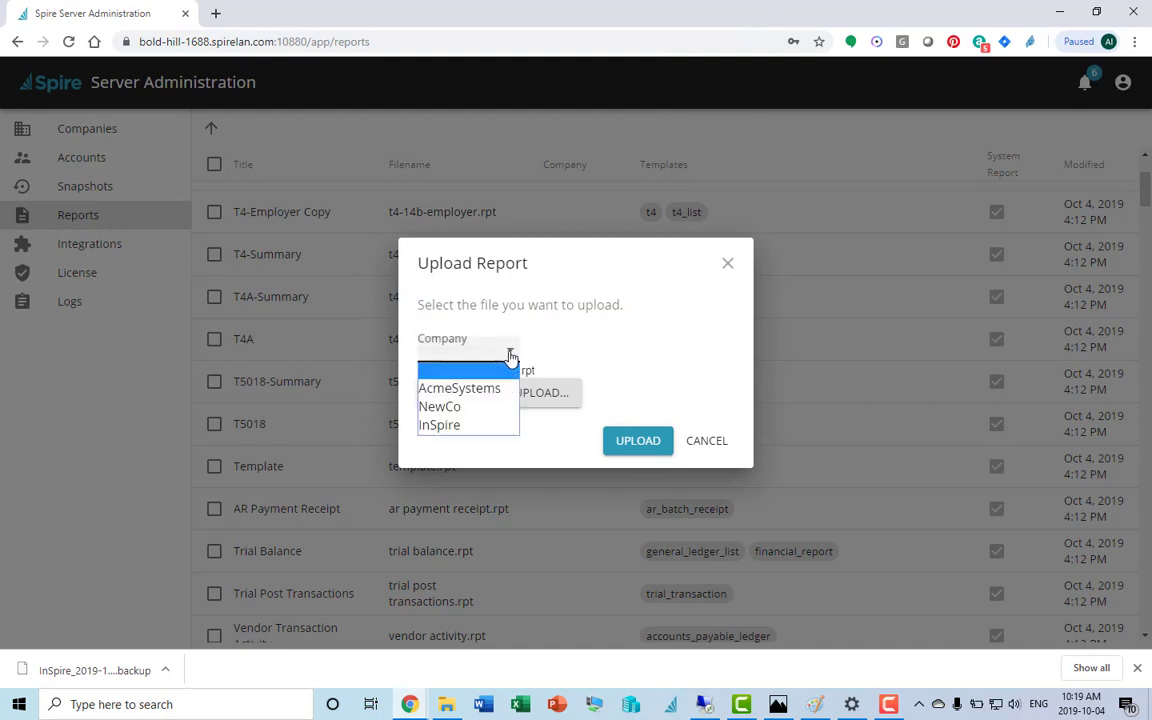
{"action": "left_click", "coordinate": [456, 425]}
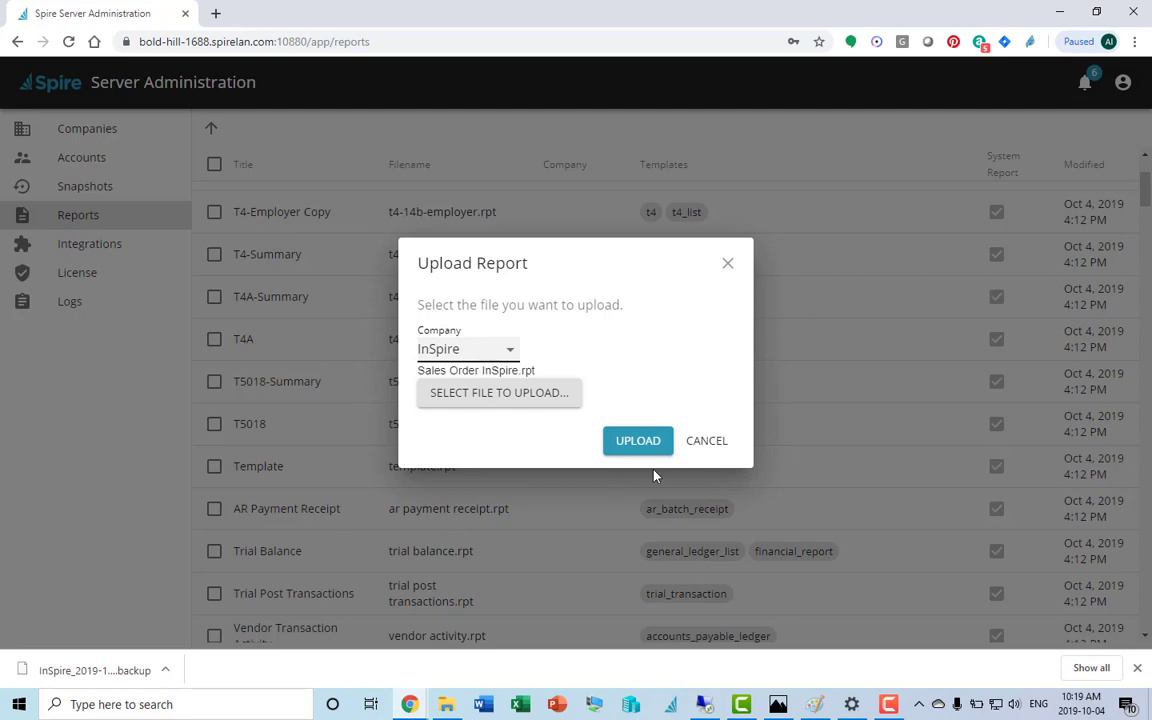
{"action": "left_click", "coordinate": [650, 442]}
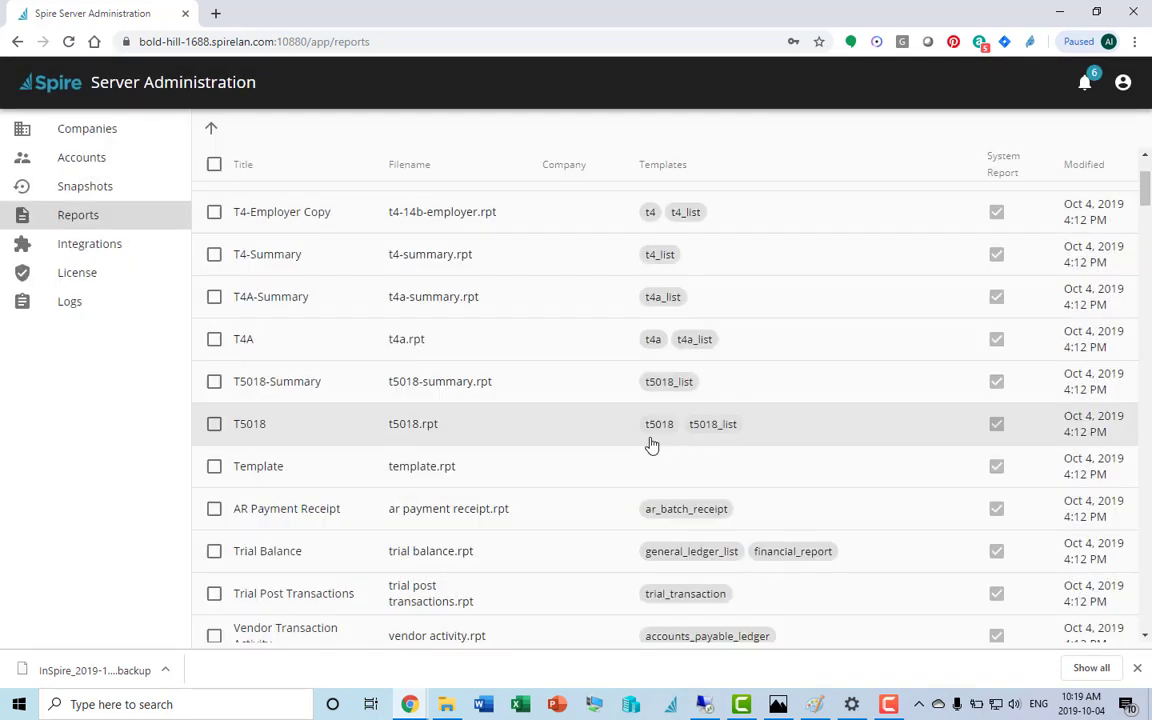
Reload the Reports page to show the newly uploaded report.
{"action": "left_click", "coordinate": [408, 41]}
{"action": "key", "text": "Return"}
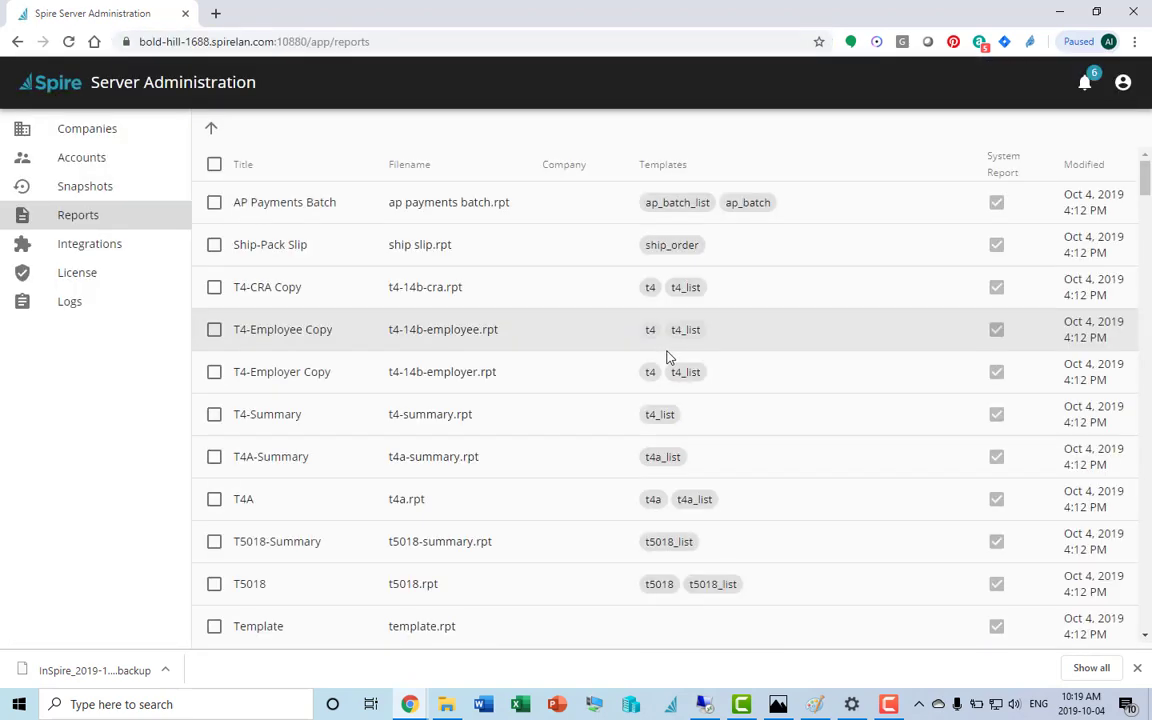
{"action": "scroll", "coordinate": [622, 463], "scroll_direction": "down", "scroll_amount": 8}
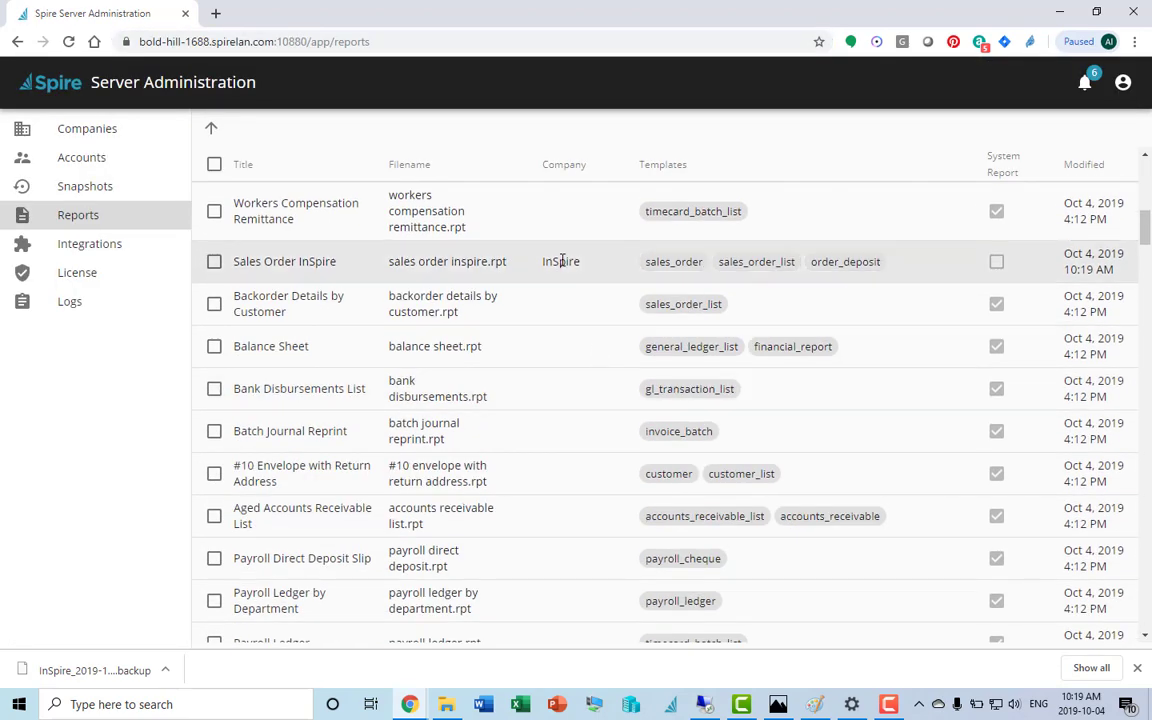
{"action": "scroll", "coordinate": [556, 390], "scroll_direction": "up", "scroll_amount": 2}
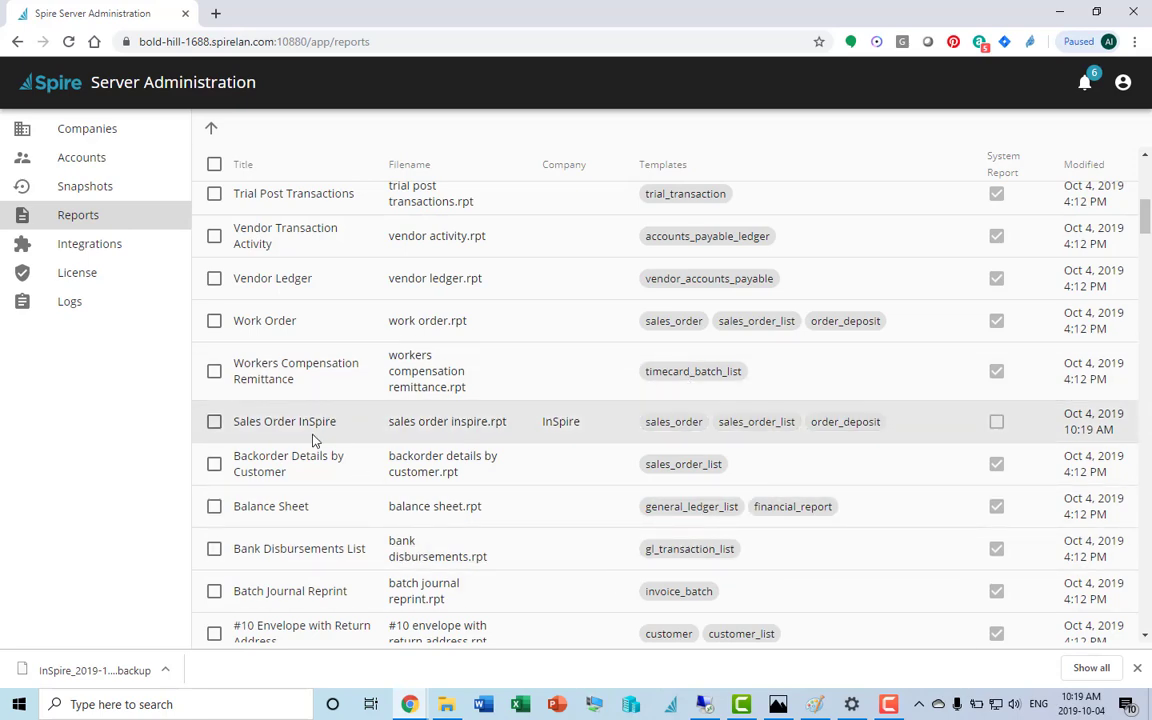
Select the Sales Order InSpire row and download sales order inspire.rpt.
{"action": "left_click", "coordinate": [214, 424]}
{"action": "scroll", "coordinate": [221, 391], "scroll_direction": "up", "scroll_amount": 2}
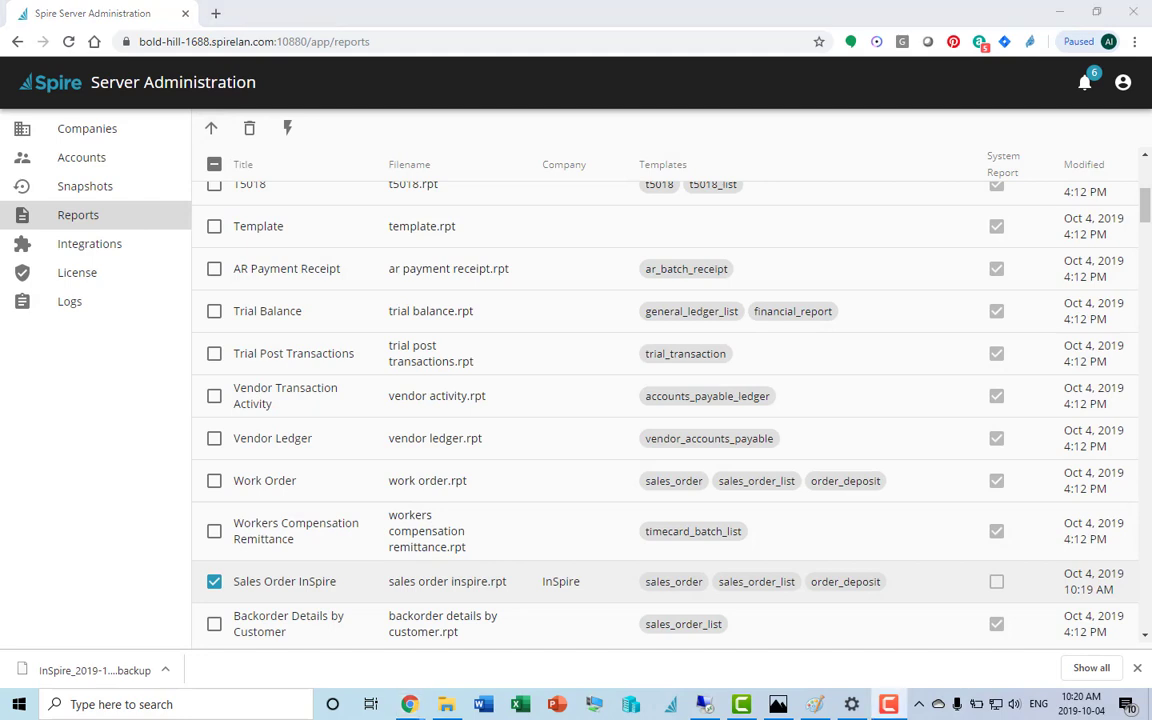
{"action": "scroll", "coordinate": [483, 476], "scroll_direction": "down", "scroll_amount": 2}
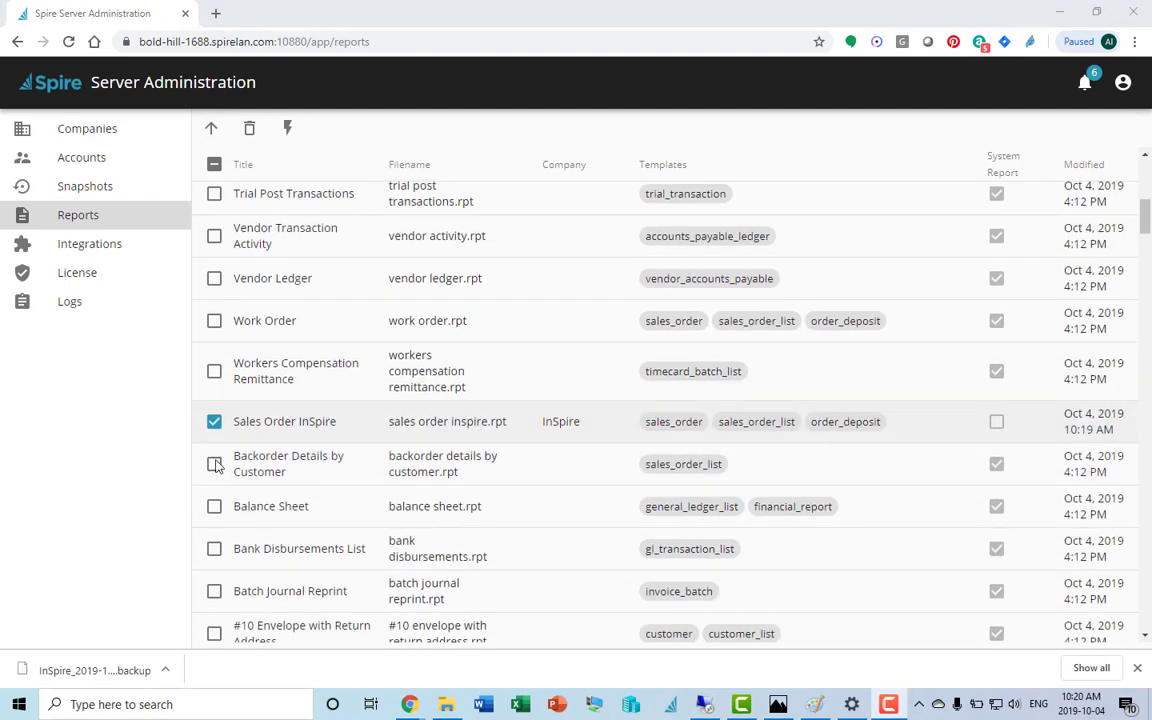
{"action": "left_click", "coordinate": [462, 424]}
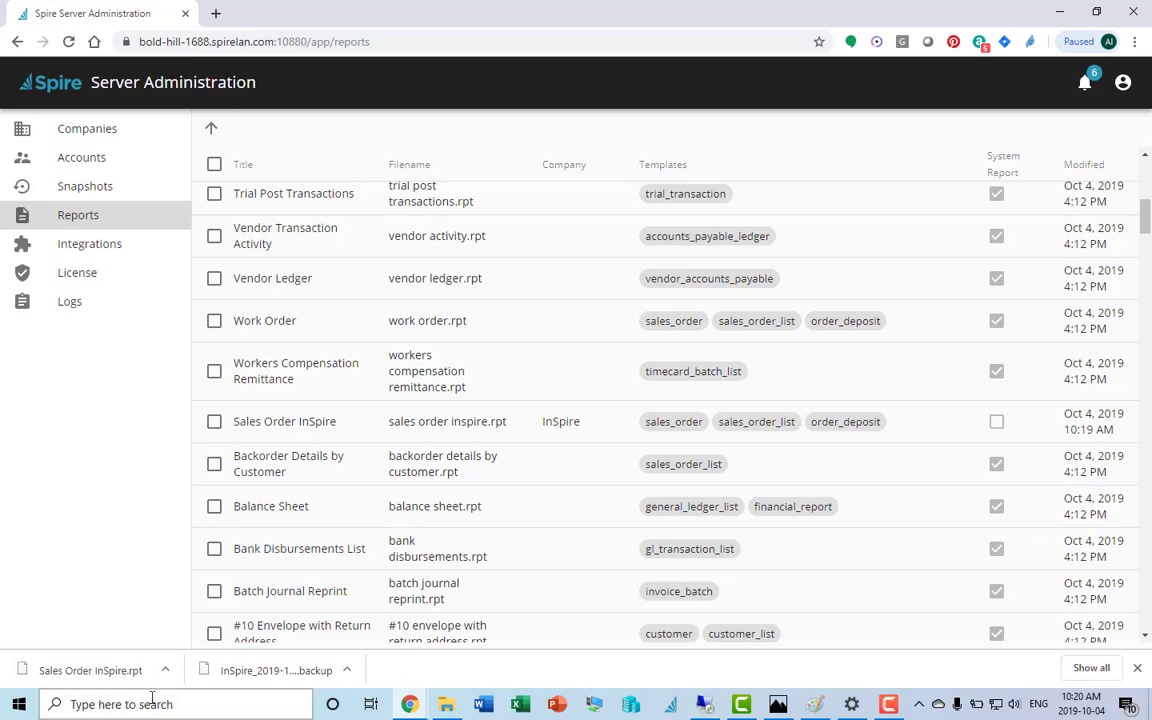
{"action": "scroll", "coordinate": [385, 420], "scroll_direction": "up", "scroll_amount": 3}
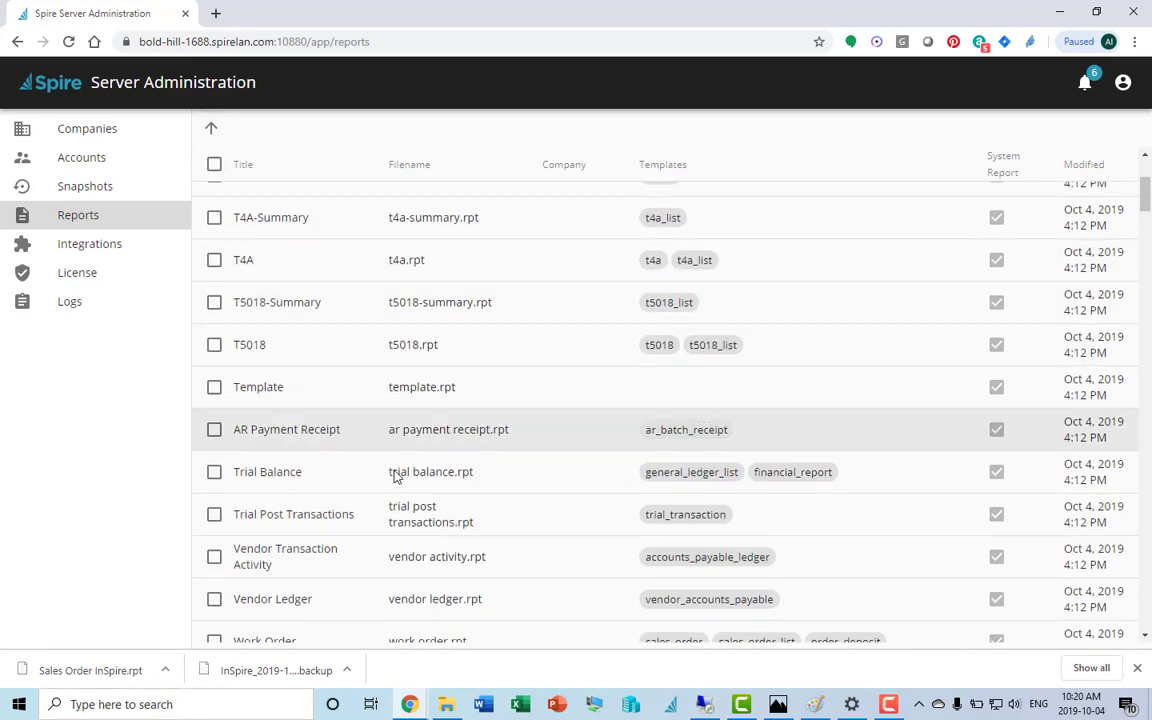
{"action": "scroll", "coordinate": [391, 471], "scroll_direction": "up", "scroll_amount": 3}
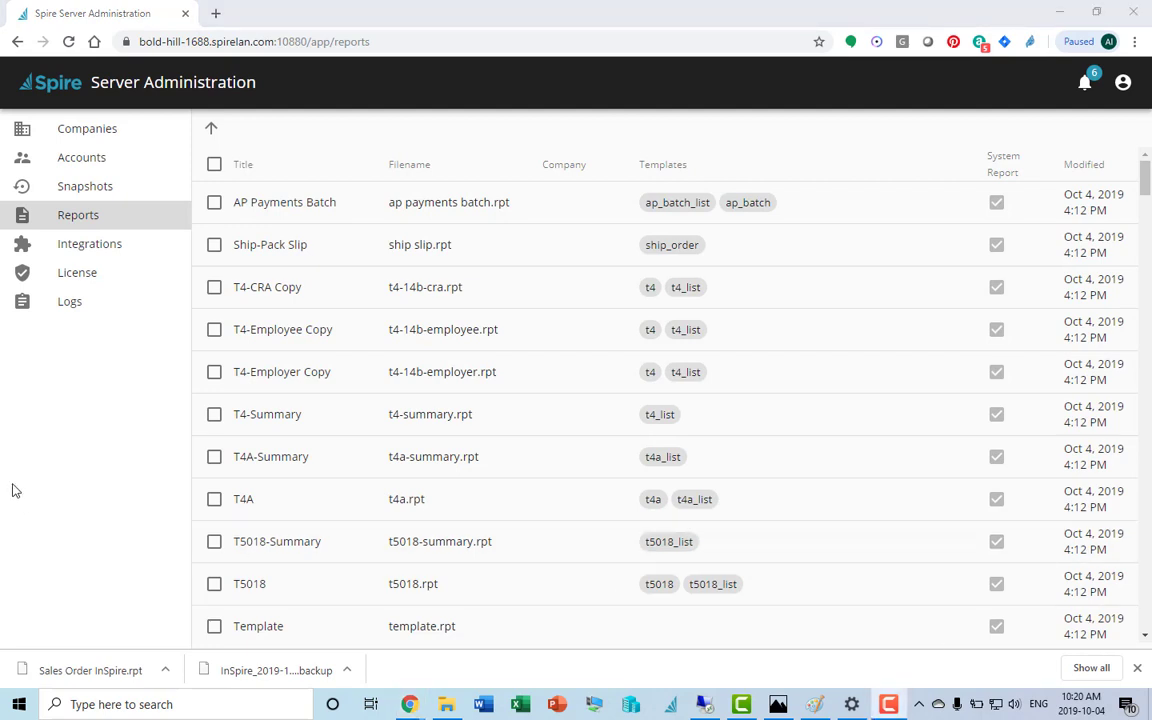
Go to the Integrations page showing the Payfirma card.
{"action": "left_click", "coordinate": [82, 255]}
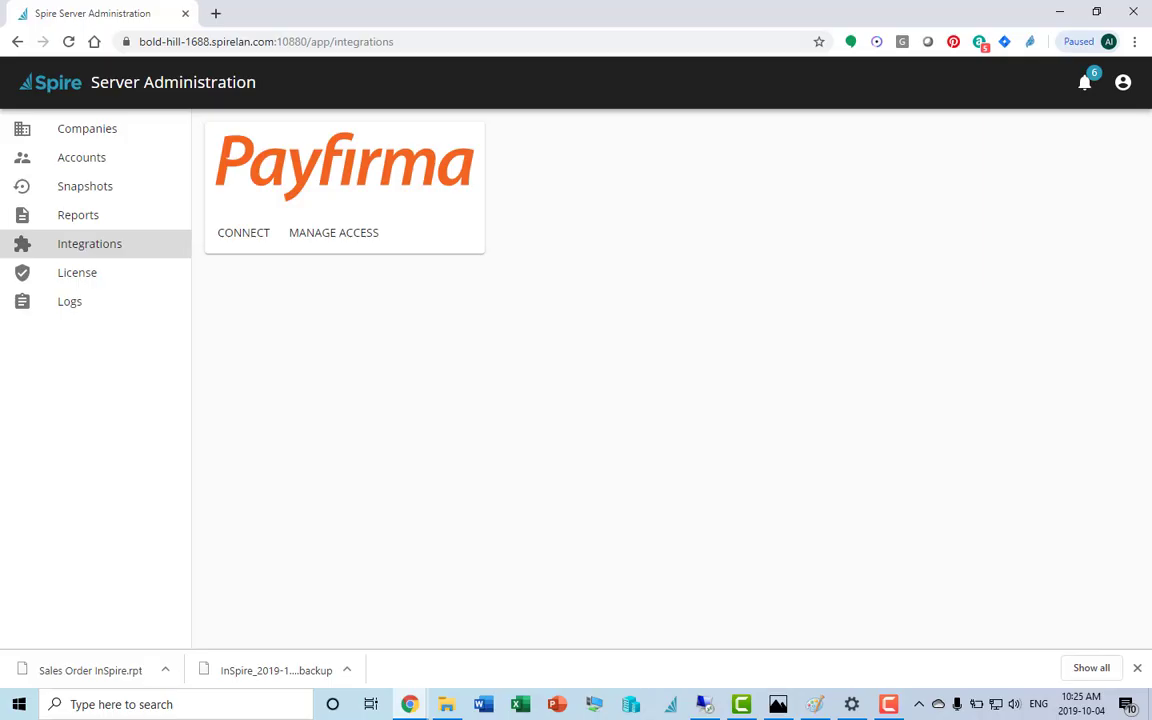
Refresh the license twice until it shows 30 max users, expiring November 29, 2020.
{"action": "left_click", "coordinate": [74, 272]}
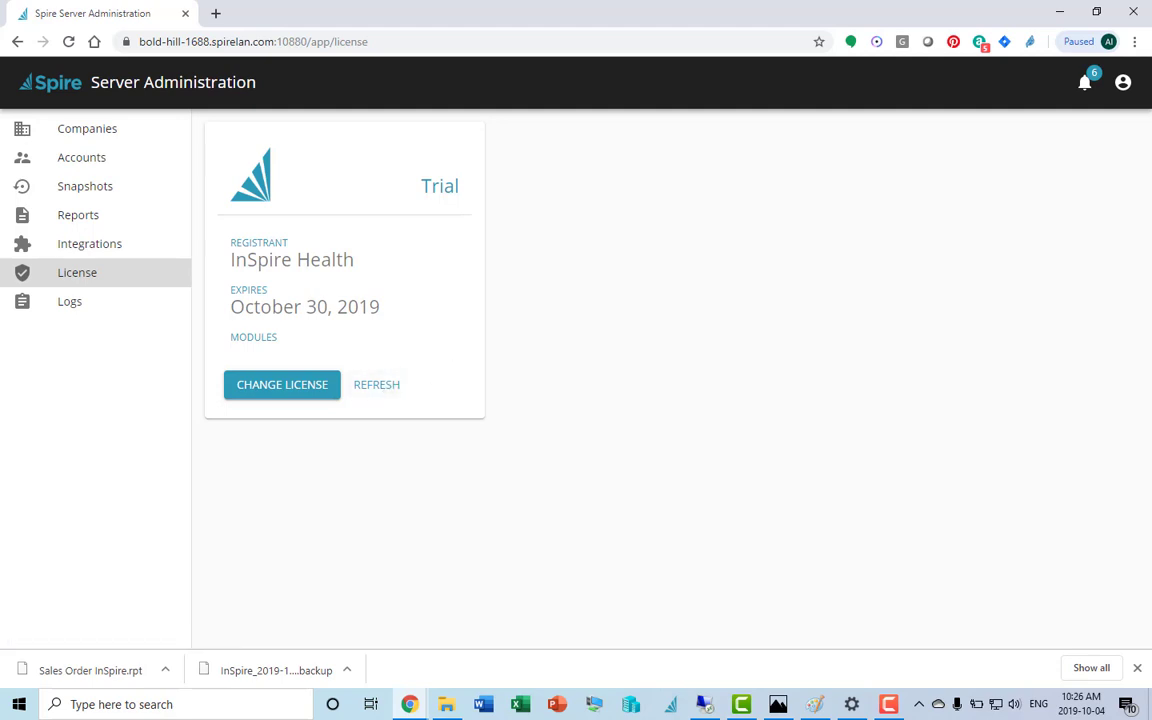
{"action": "key", "text": "F10"}
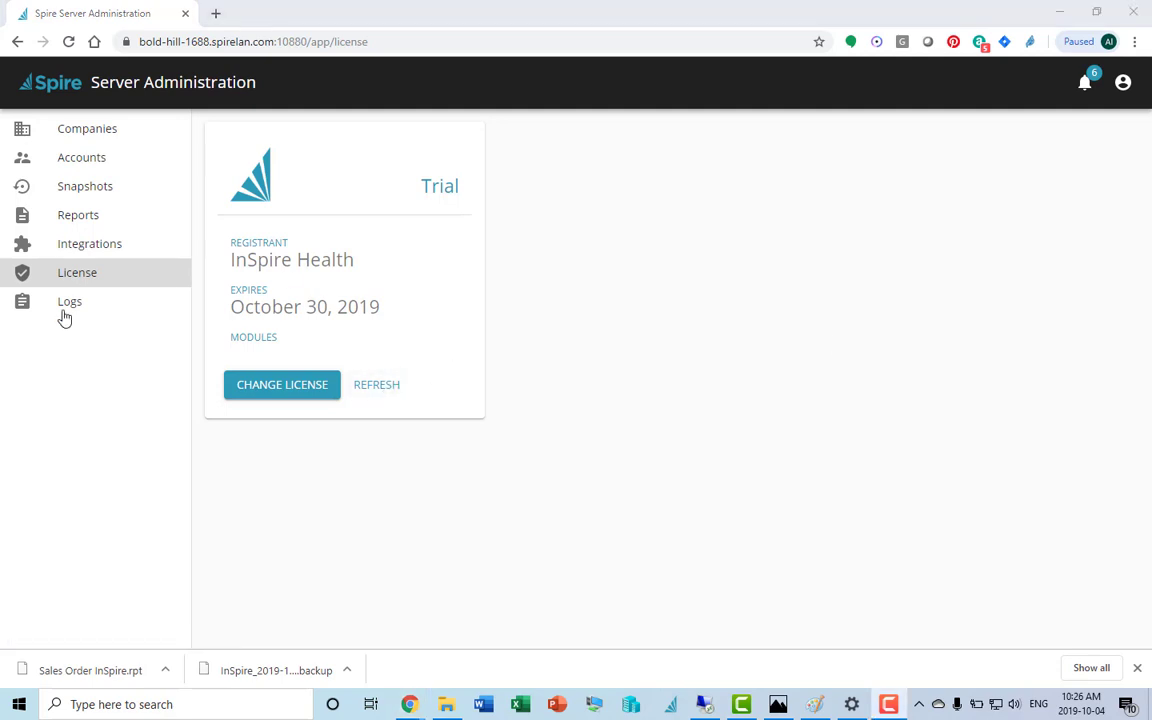
{"action": "left_click", "coordinate": [378, 386]}
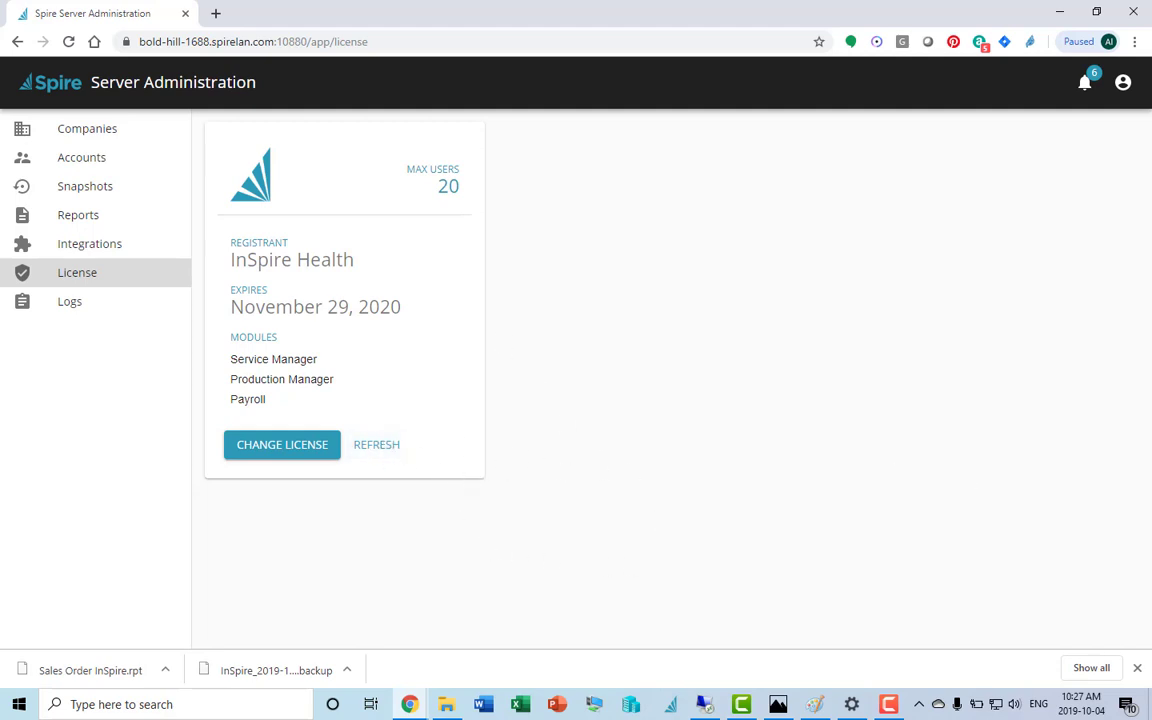
{"action": "left_click", "coordinate": [380, 446]}
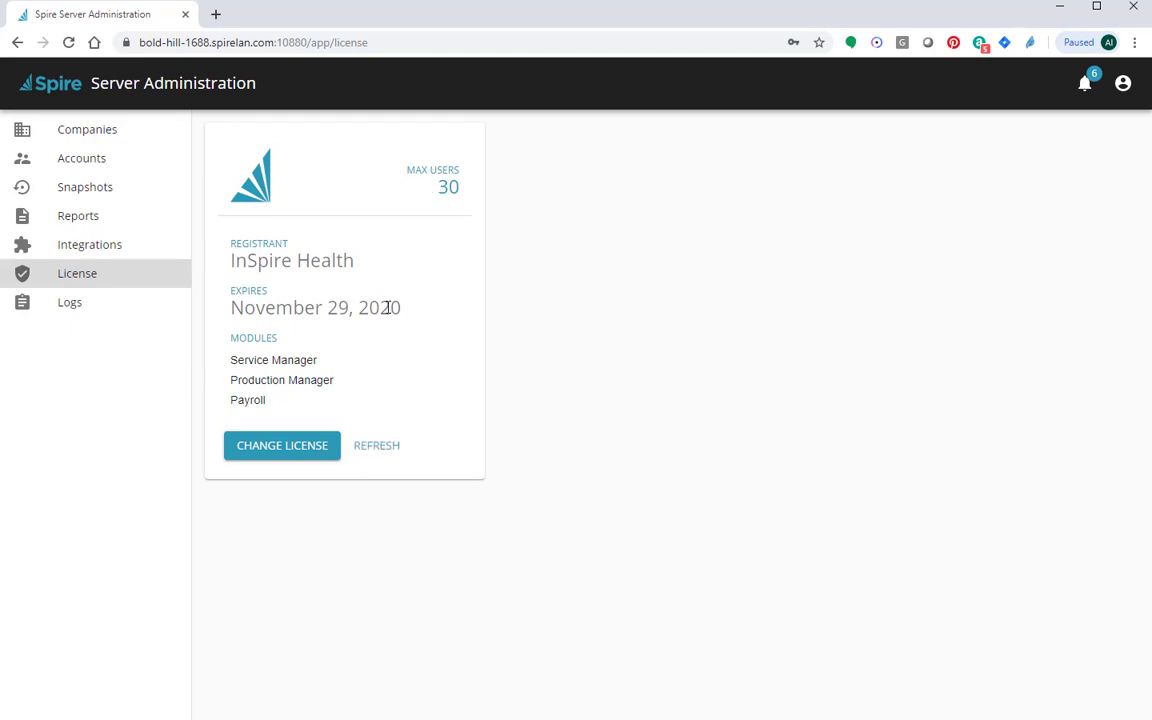
Download the spired.log server log and the PostgreSQL log from the Logs page.
{"action": "left_click", "coordinate": [74, 304]}
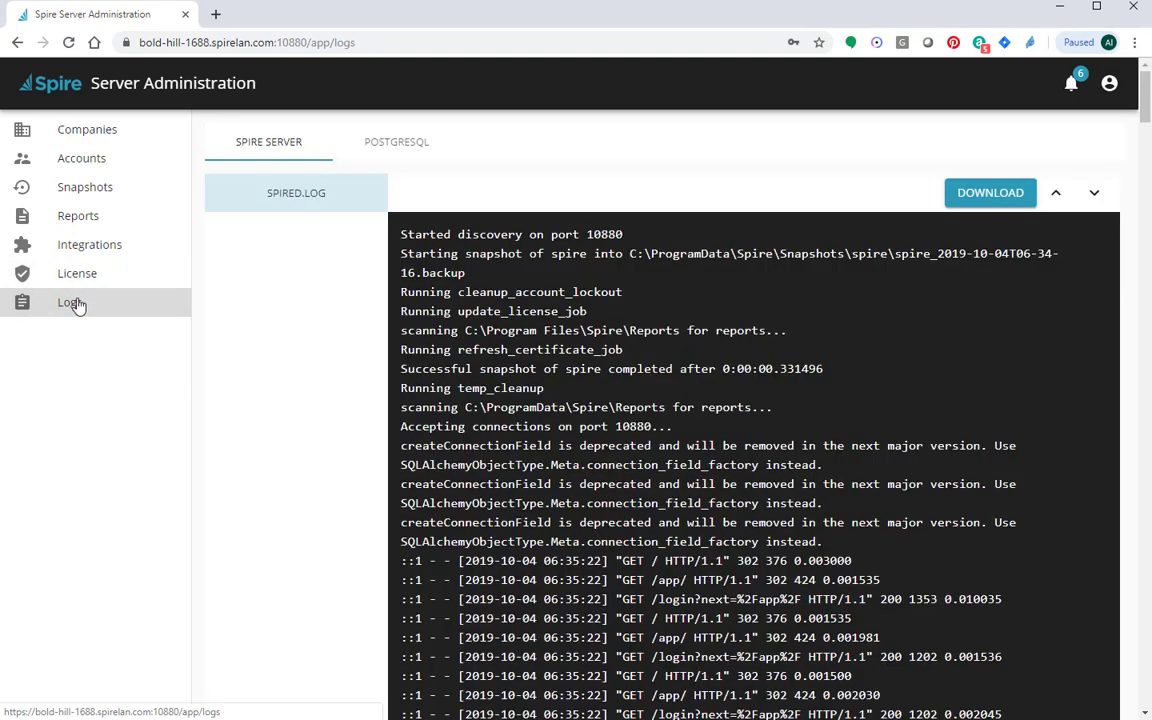
{"action": "left_click", "coordinate": [279, 146]}
{"action": "left_click", "coordinate": [397, 146]}
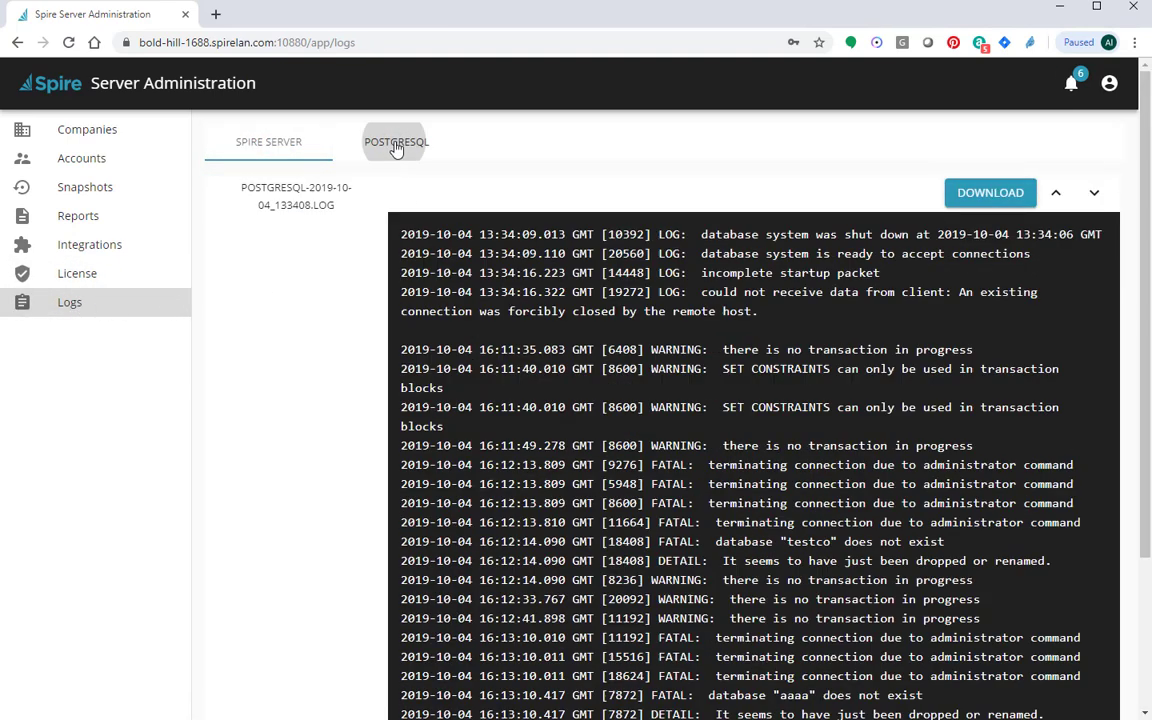
{"action": "left_click", "coordinate": [282, 146]}
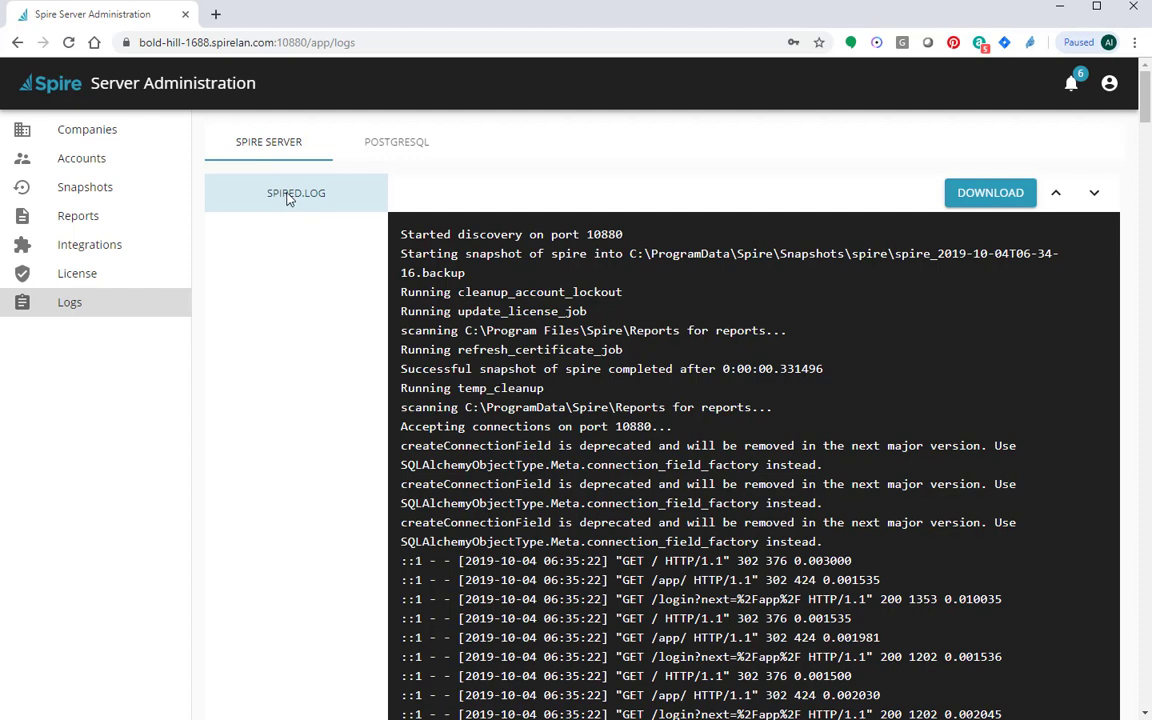
{"action": "left_click", "coordinate": [995, 193]}
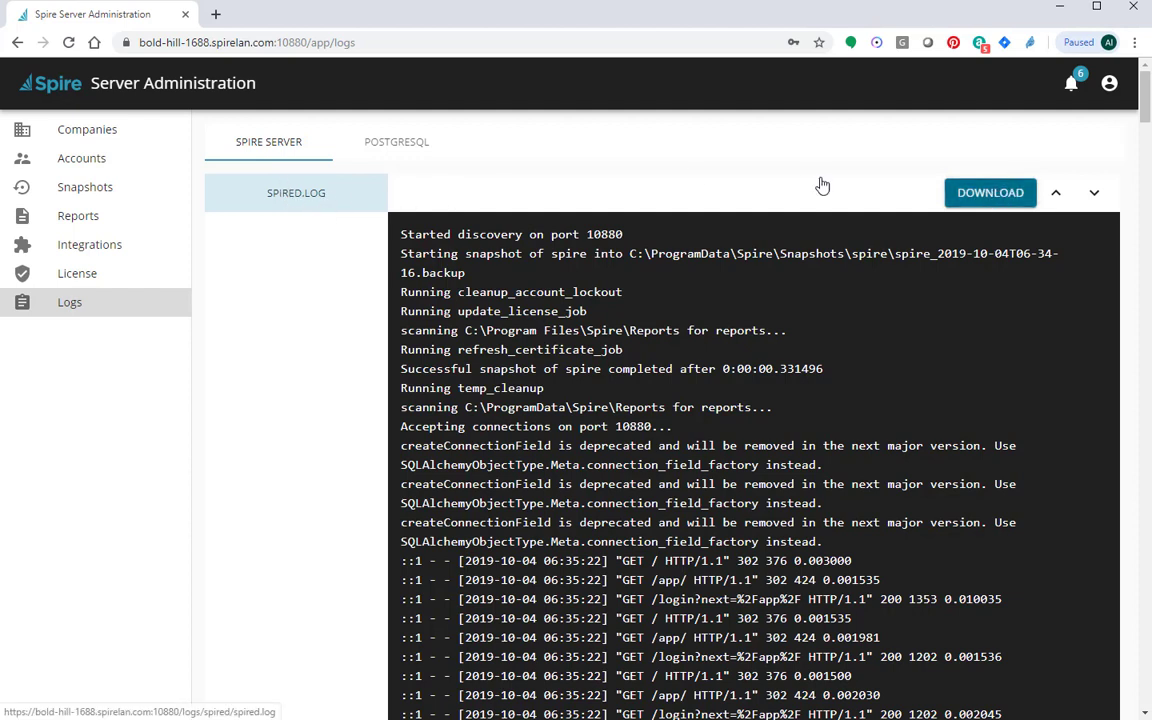
{"action": "left_click", "coordinate": [990, 196]}
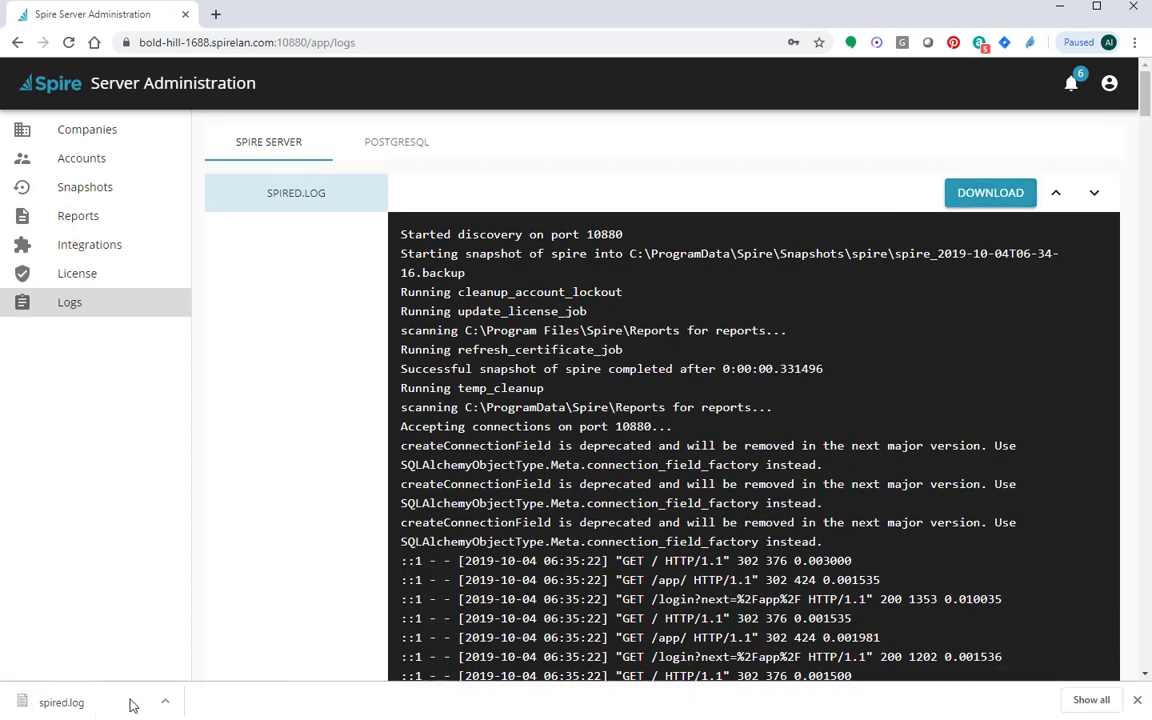
{"action": "left_click", "coordinate": [402, 155]}
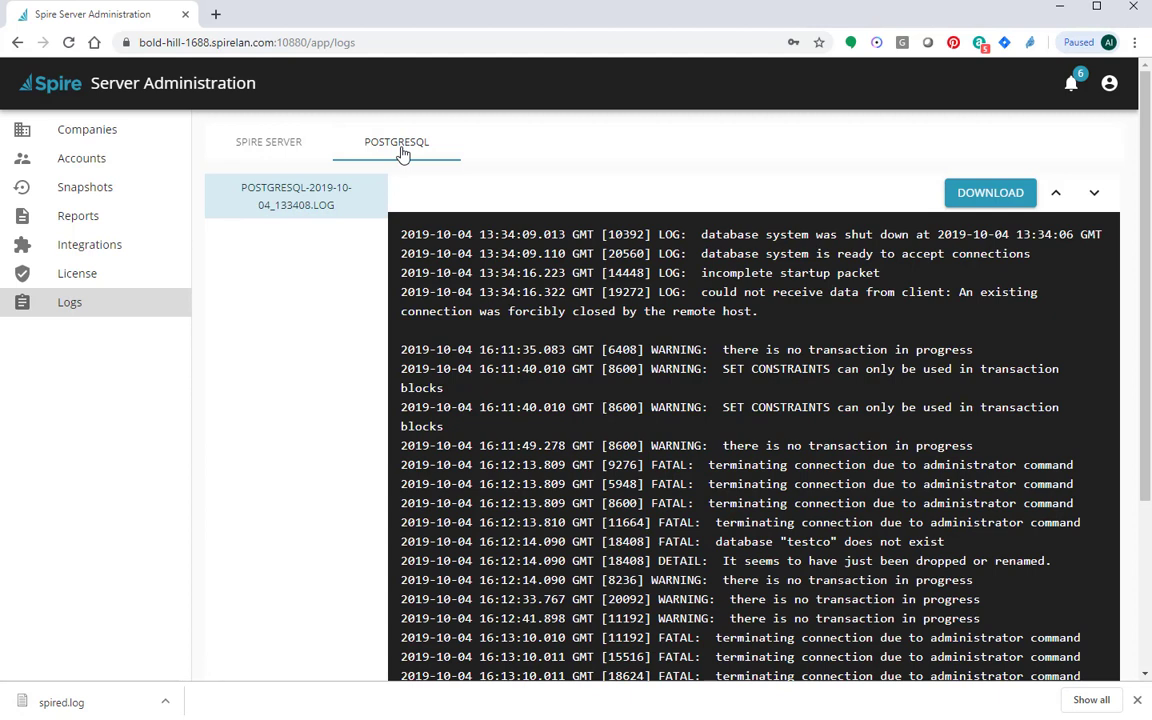
{"action": "left_click", "coordinate": [1012, 196]}
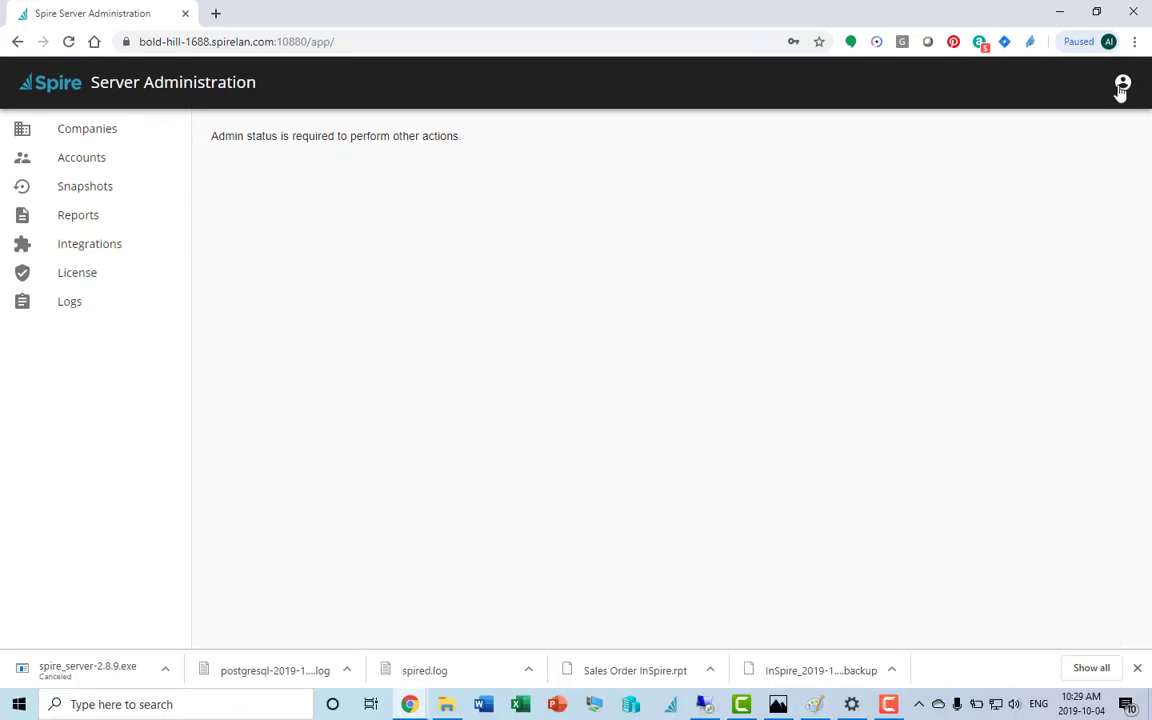
Log out from the account dialog after opening and cancelling Change Password.
{"action": "left_click", "coordinate": [1122, 86]}
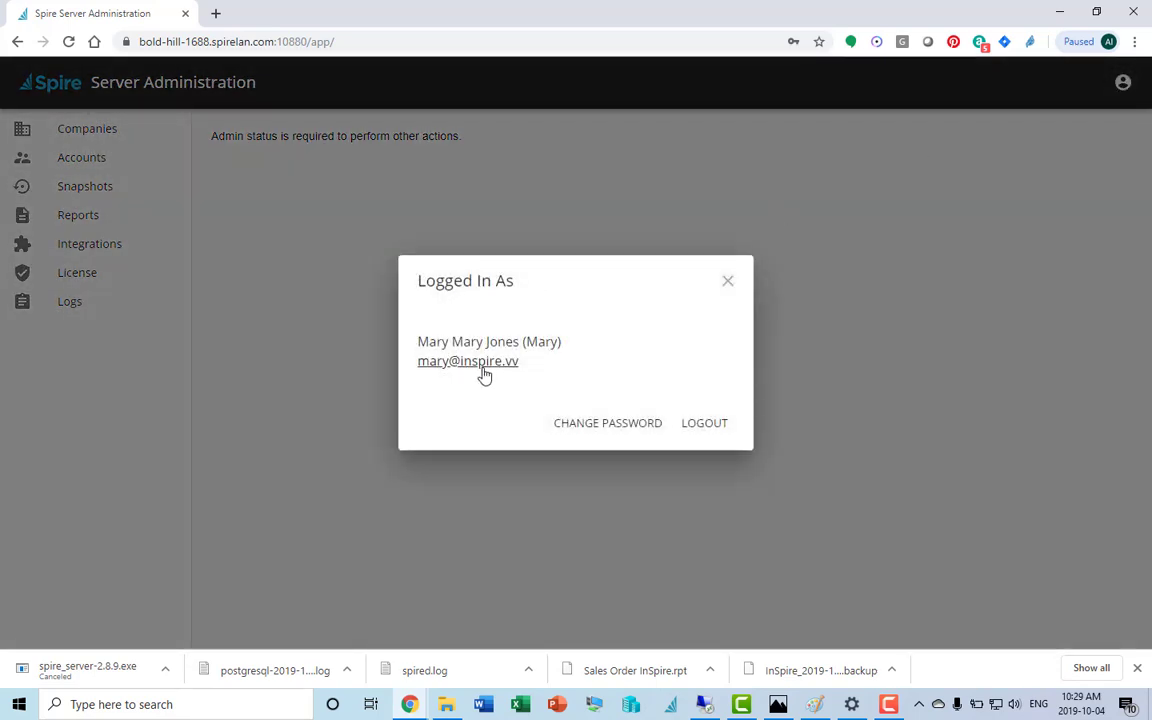
{"action": "left_click", "coordinate": [608, 425]}
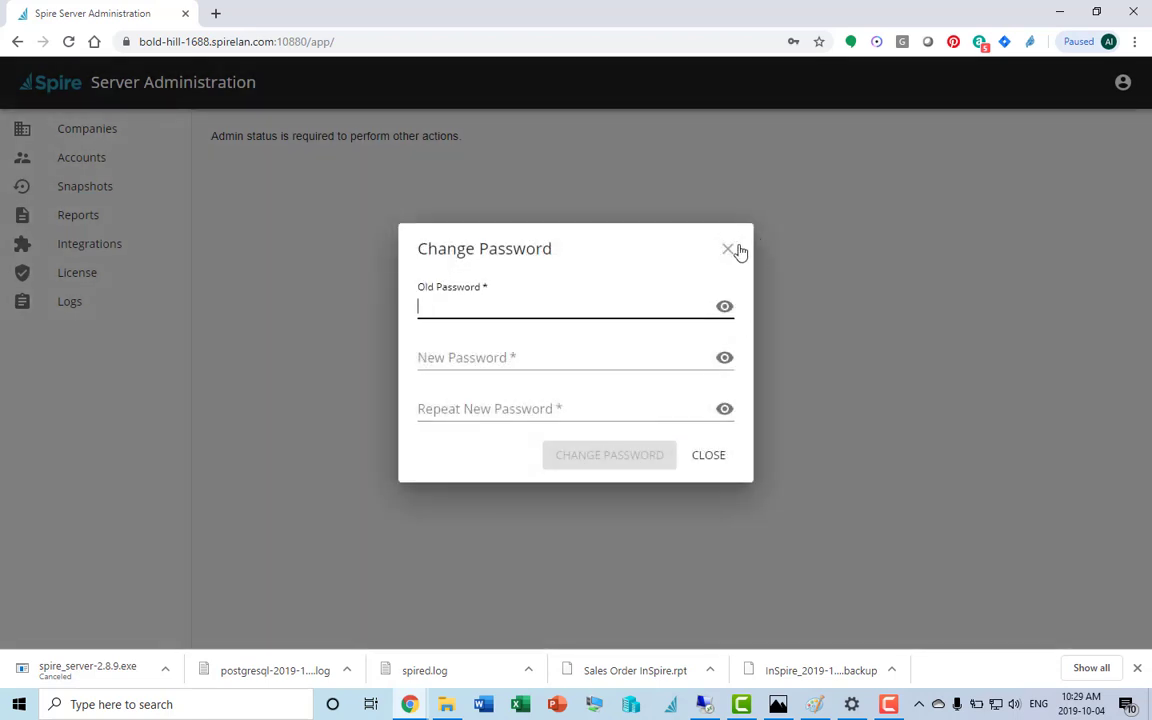
{"action": "left_click", "coordinate": [712, 457]}
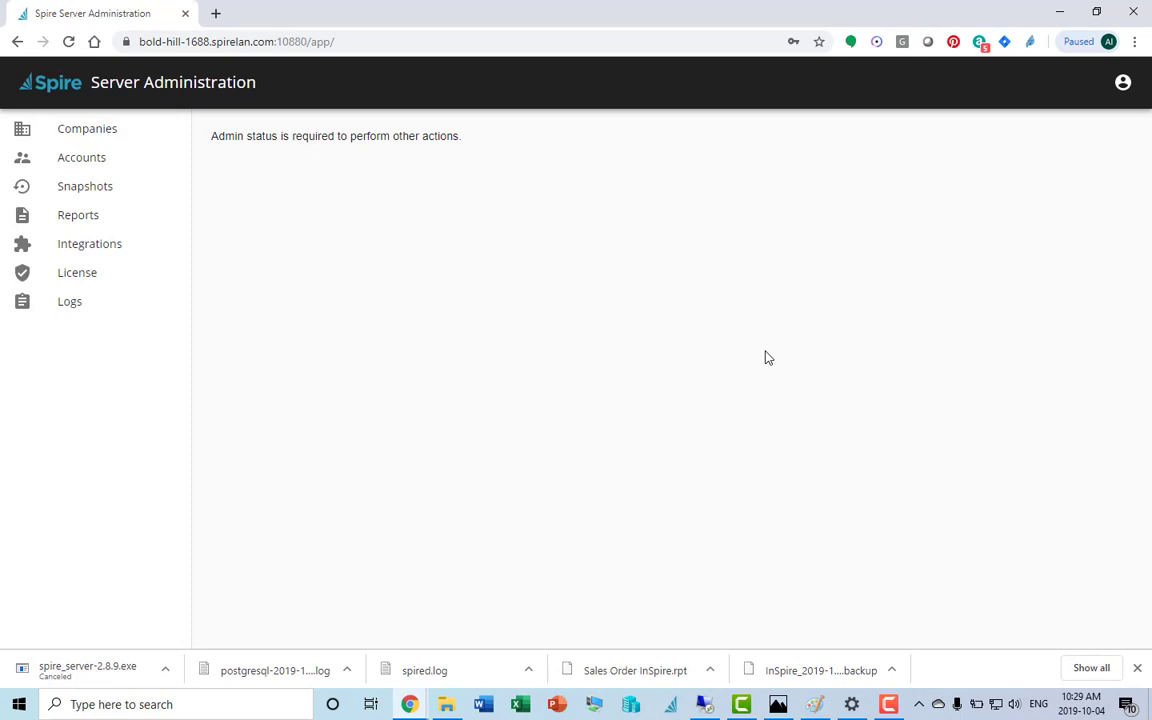
{"action": "left_click", "coordinate": [1121, 83]}
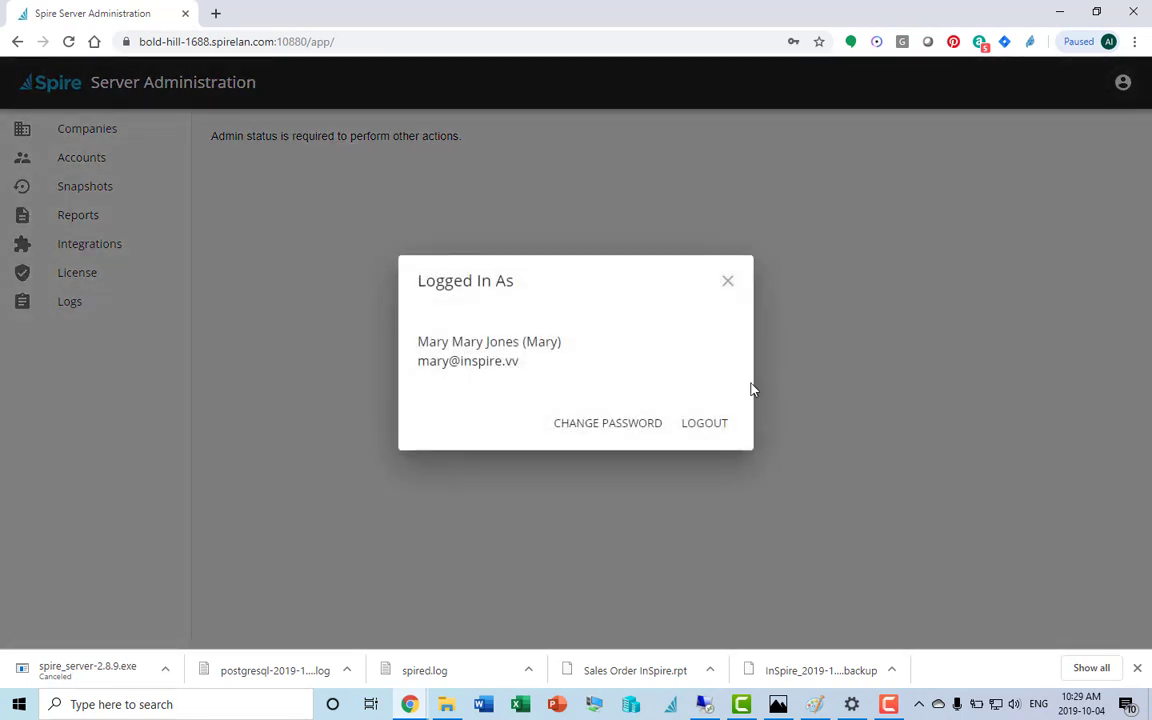
{"action": "left_click", "coordinate": [706, 425]}
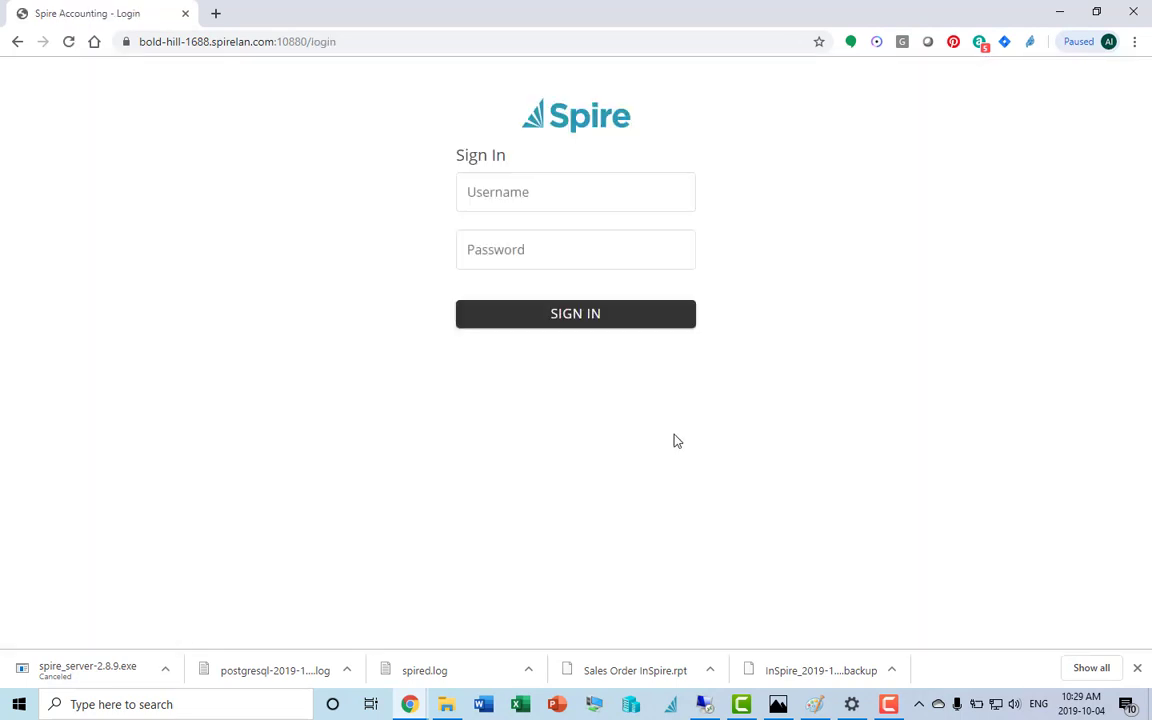